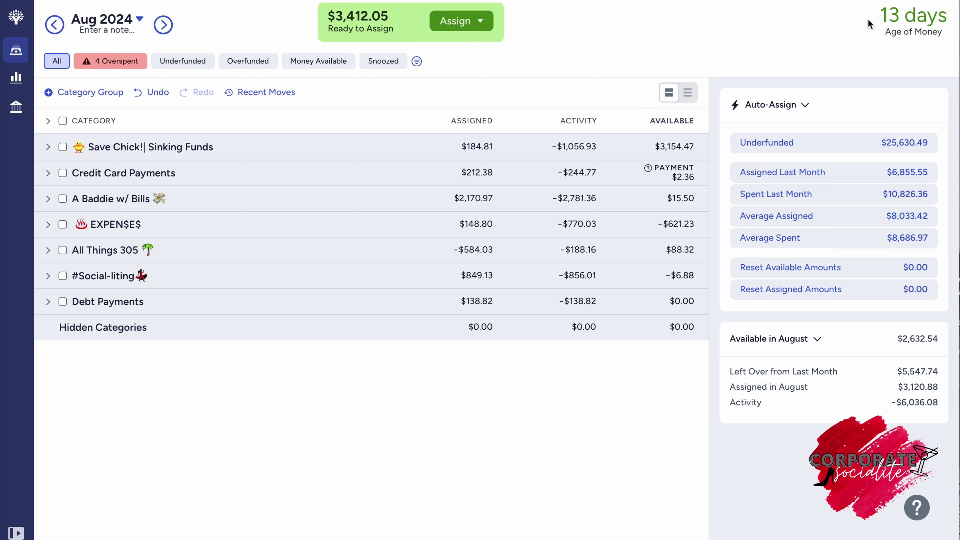
# Review the categories in the Save Chick! Sinking Funds group, leaving the group collapsed.
pyautogui.click(48, 150)
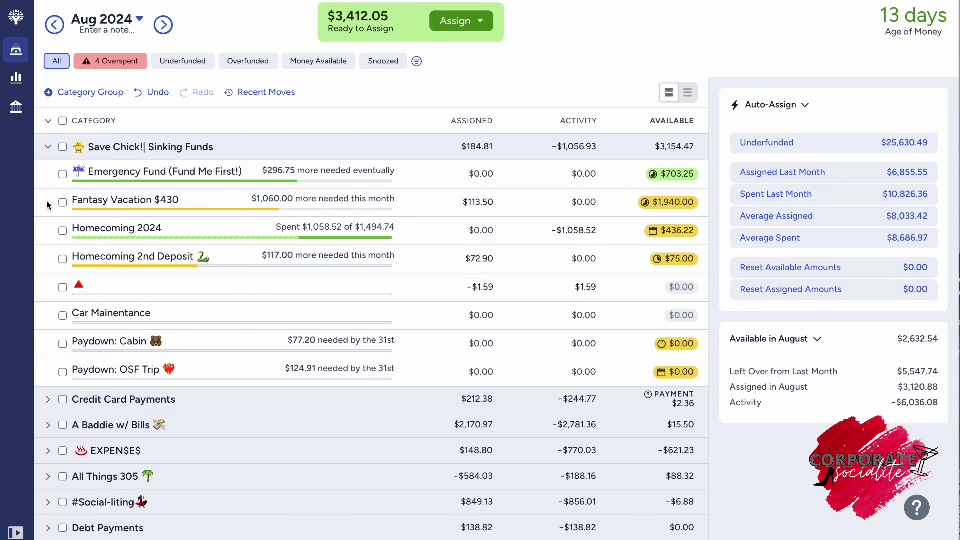
pyautogui.click(61, 203)
pyautogui.click(62, 203)
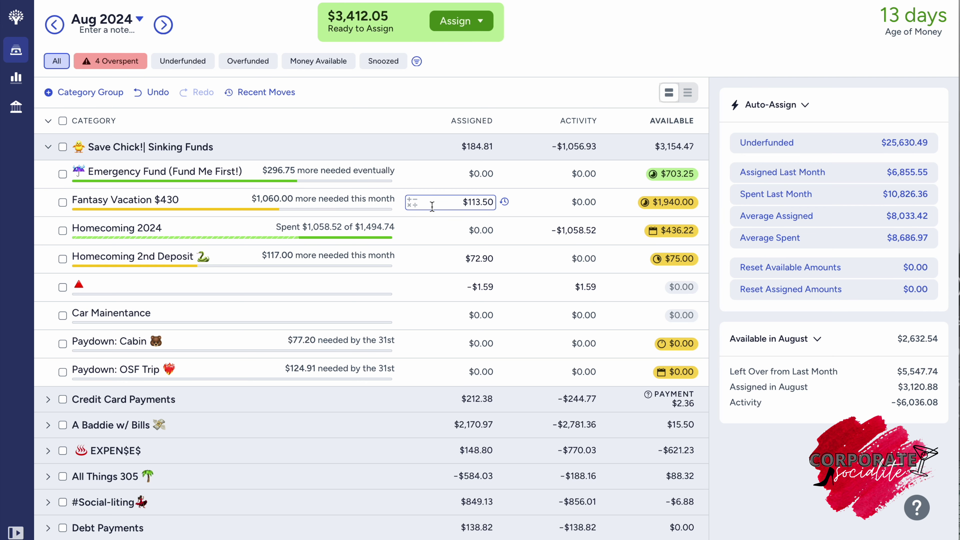
pyautogui.click(48, 148)
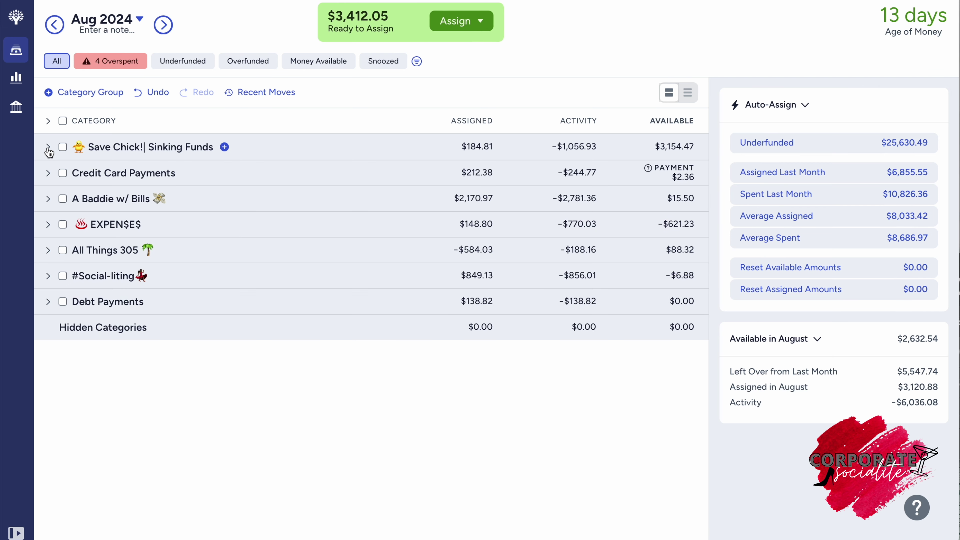
# Filter the August 2024 budget to overspent categories and assign $11.81 to Apple One (26th).
pyautogui.click(102, 67)
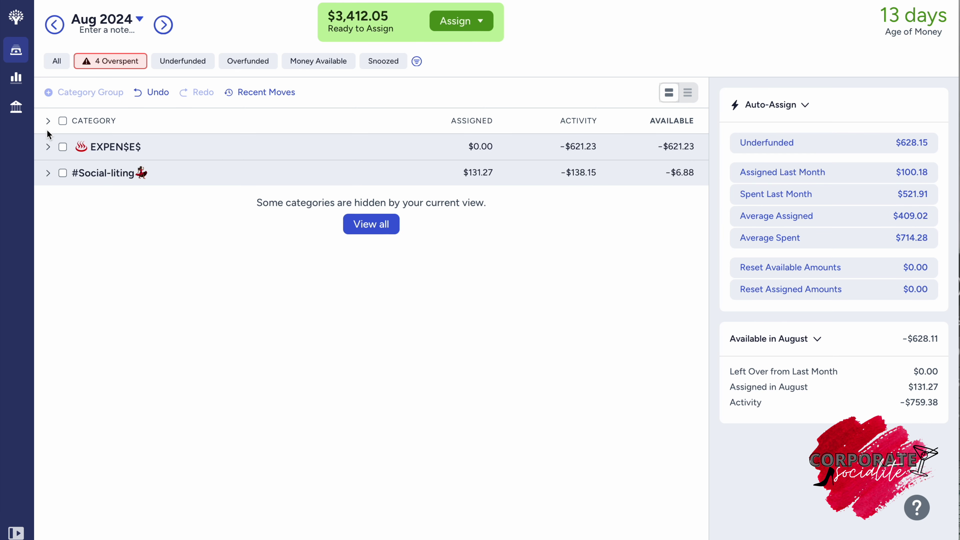
pyautogui.click(48, 121)
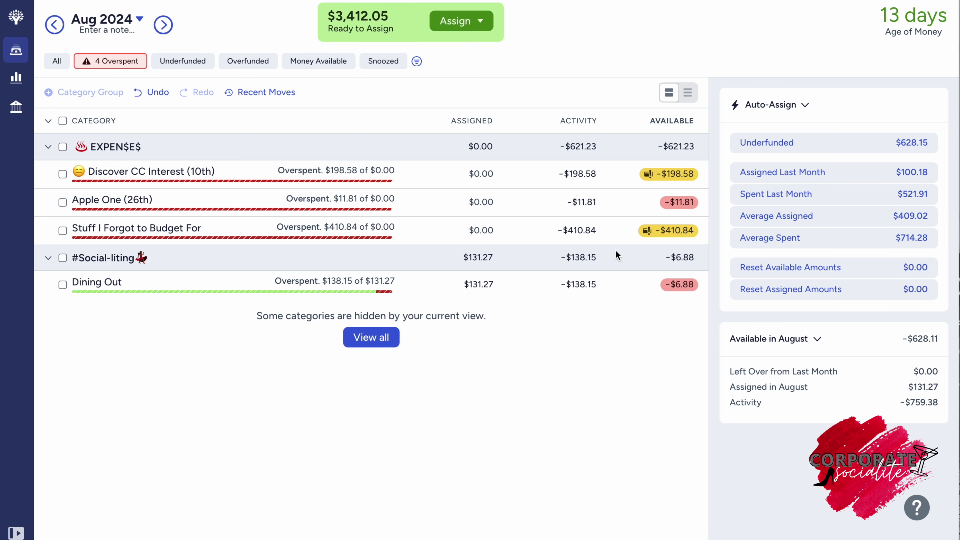
pyautogui.click(63, 202)
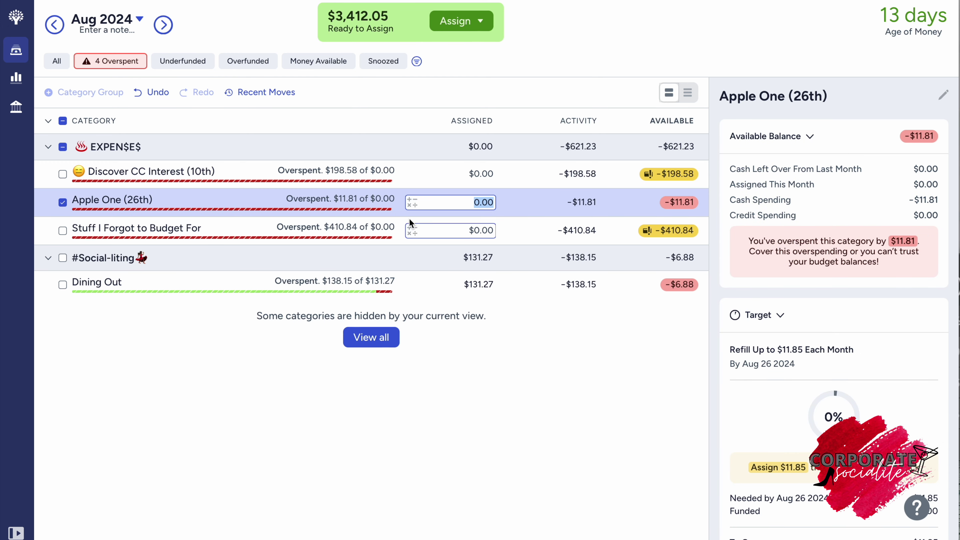
pyautogui.write('11.81')
pyautogui.press('Return')
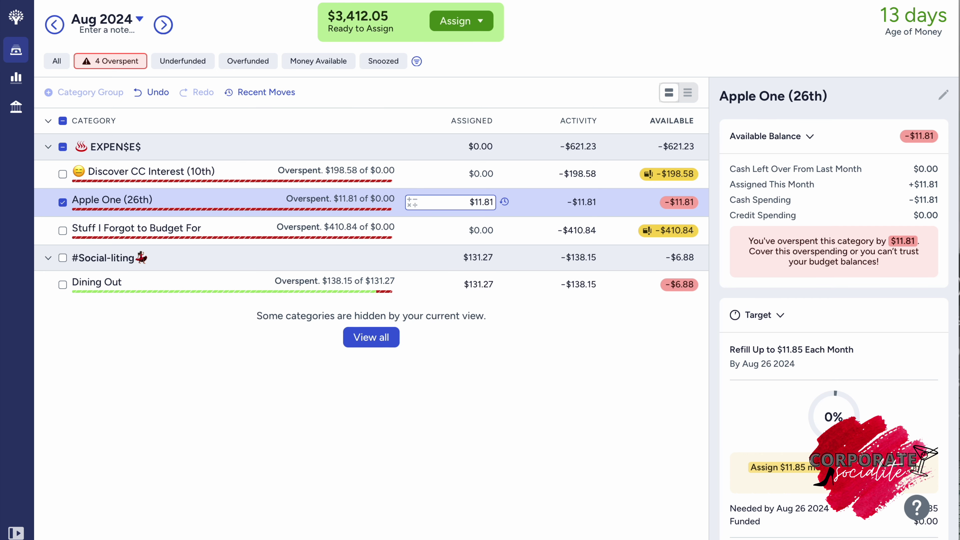
# Add $6.88 to the assigned amount of Dining Out in the #Social-liting group.
pyautogui.click(489, 257)
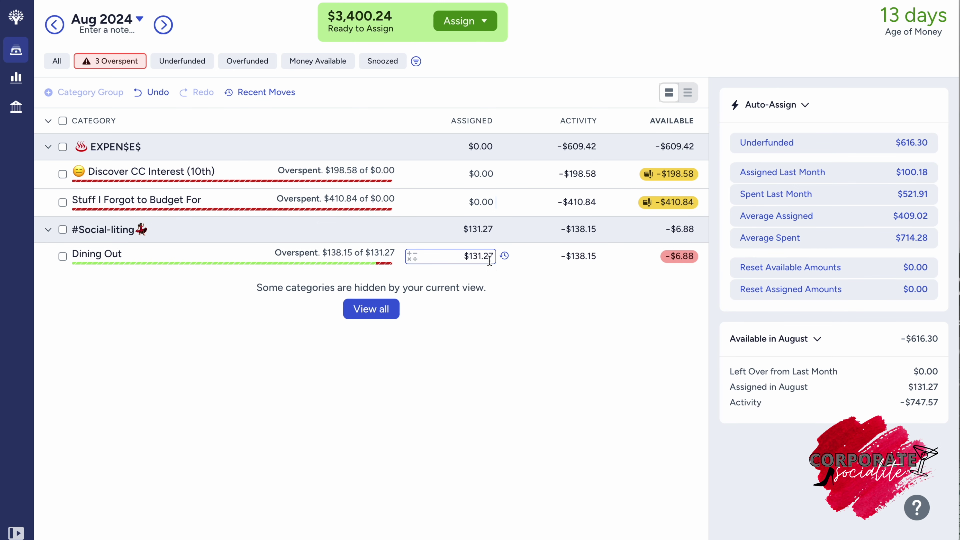
pyautogui.write('+')
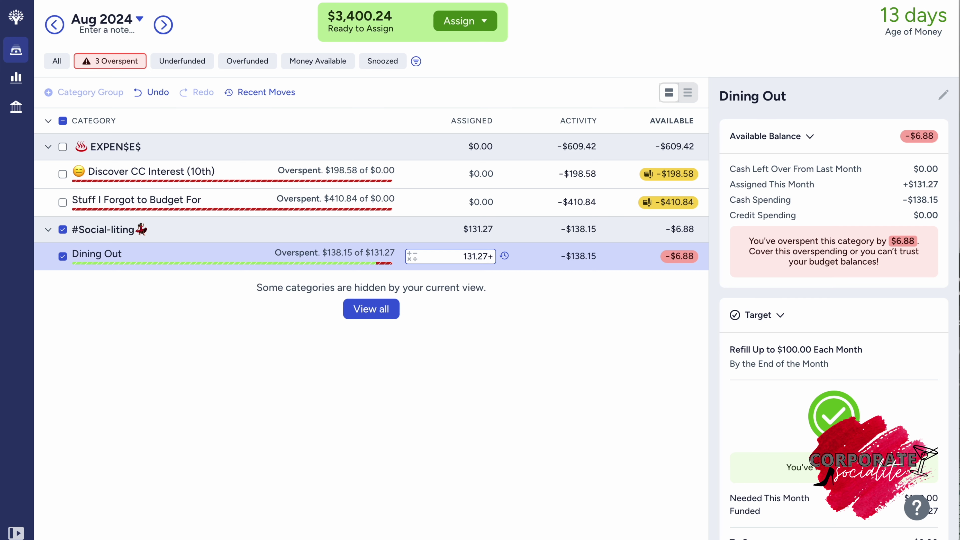
pyautogui.write('6.88')
pyautogui.press('Return')
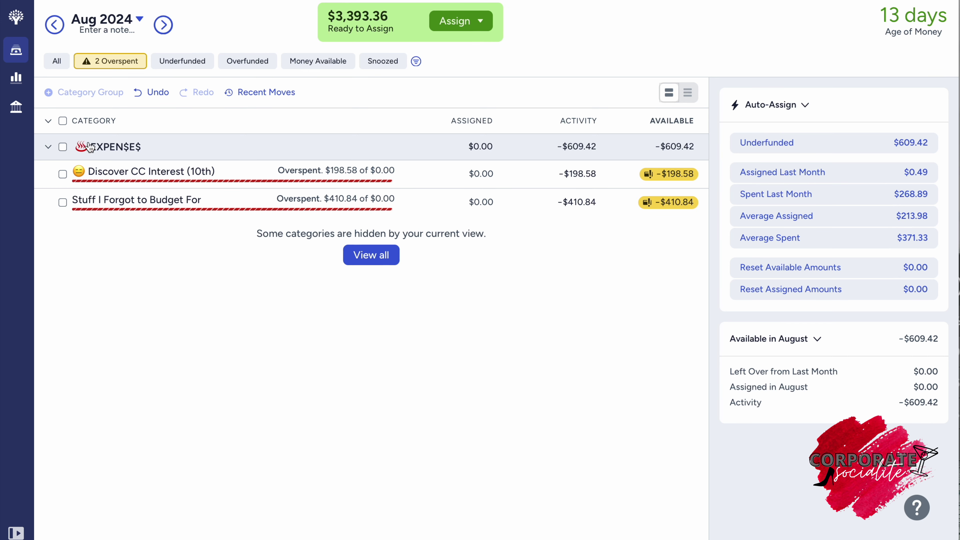
# Return to the view of all categories and add $430 to Fantasy Vacation's assigned amount in the Sinking Funds group.
pyautogui.click(47, 146)
pyautogui.click(59, 65)
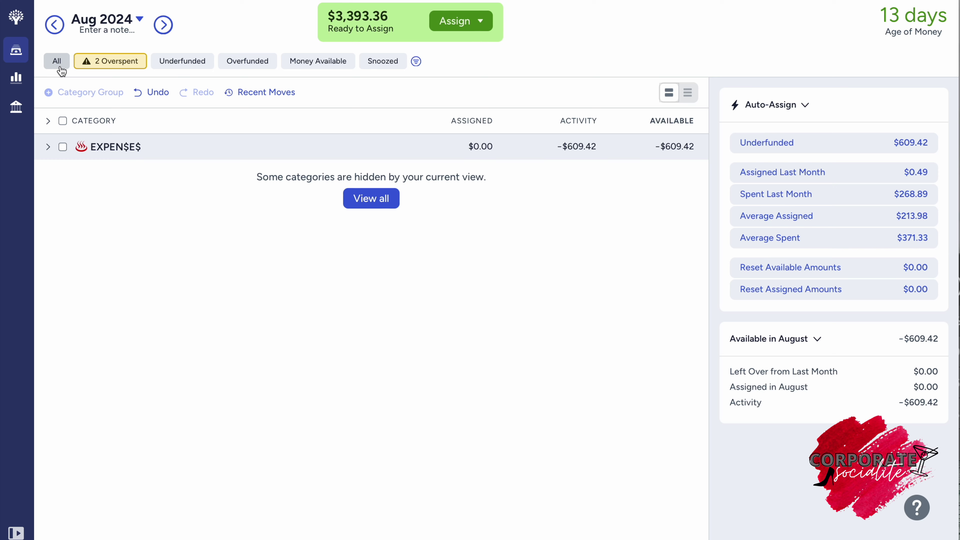
pyautogui.click(48, 276)
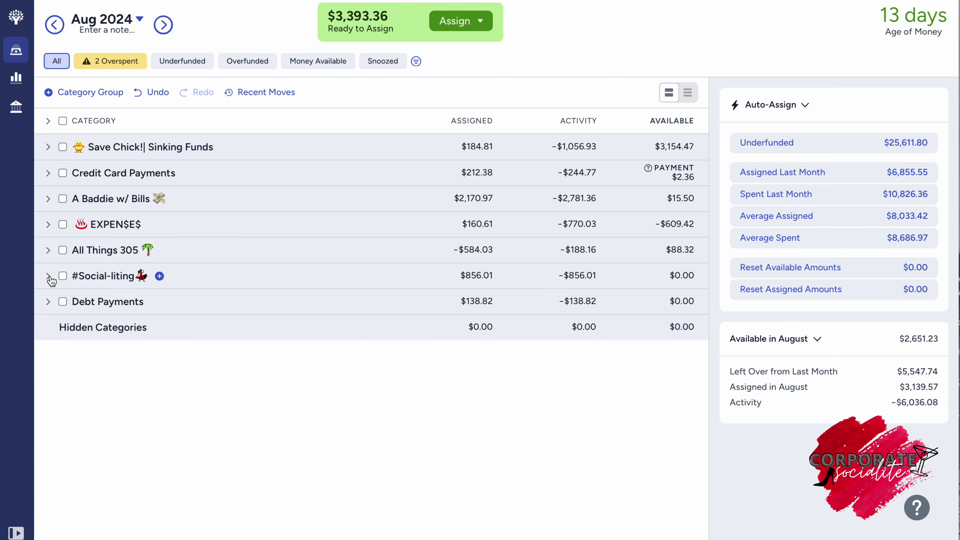
pyautogui.click(48, 147)
pyautogui.click(469, 203)
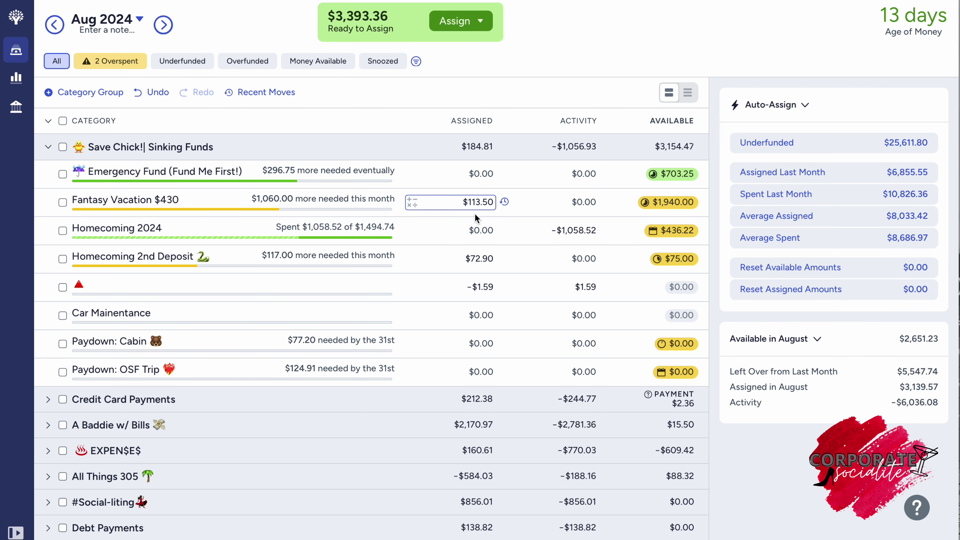
pyautogui.click(469, 200)
pyautogui.press('Right')
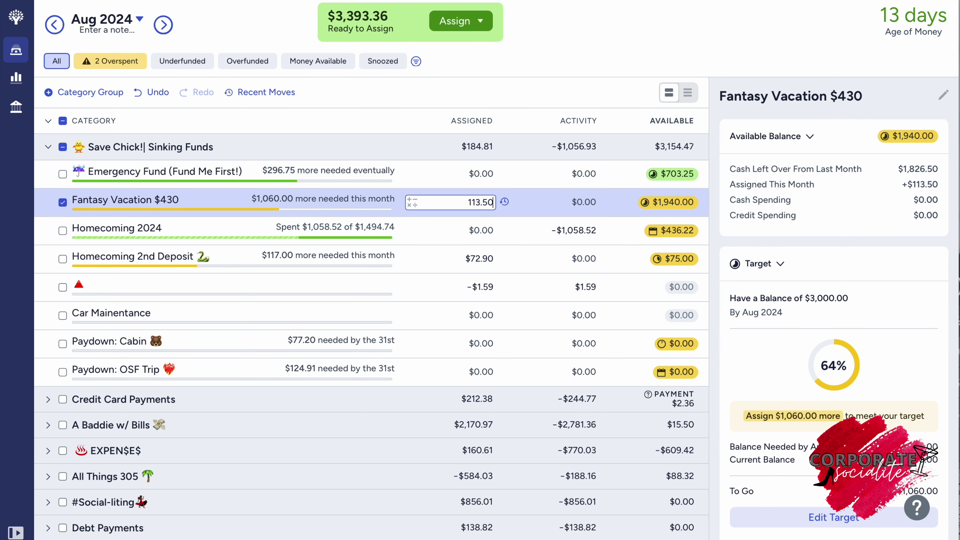
pyautogui.write('+')
pyautogui.write('43')
pyautogui.write('0')
pyautogui.press('Return')
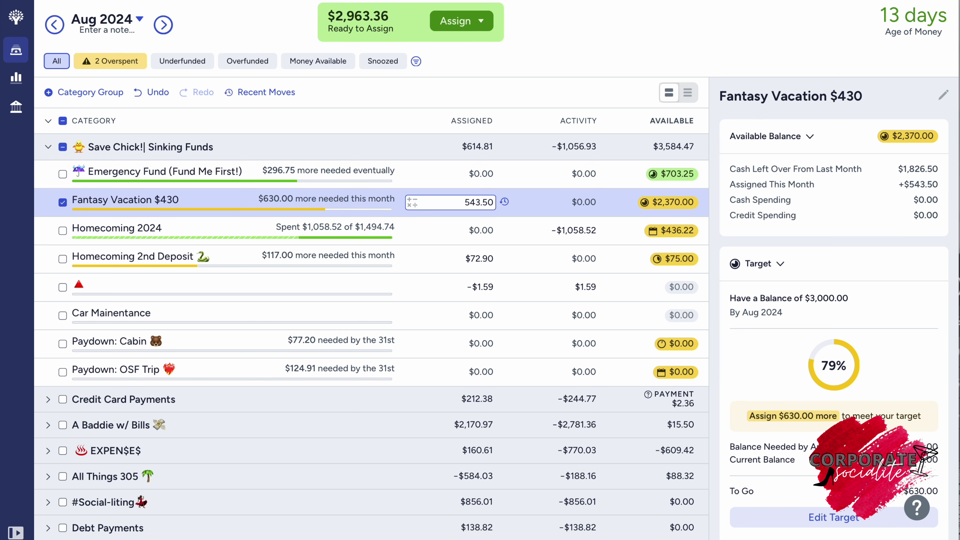
pyautogui.click(63, 202)
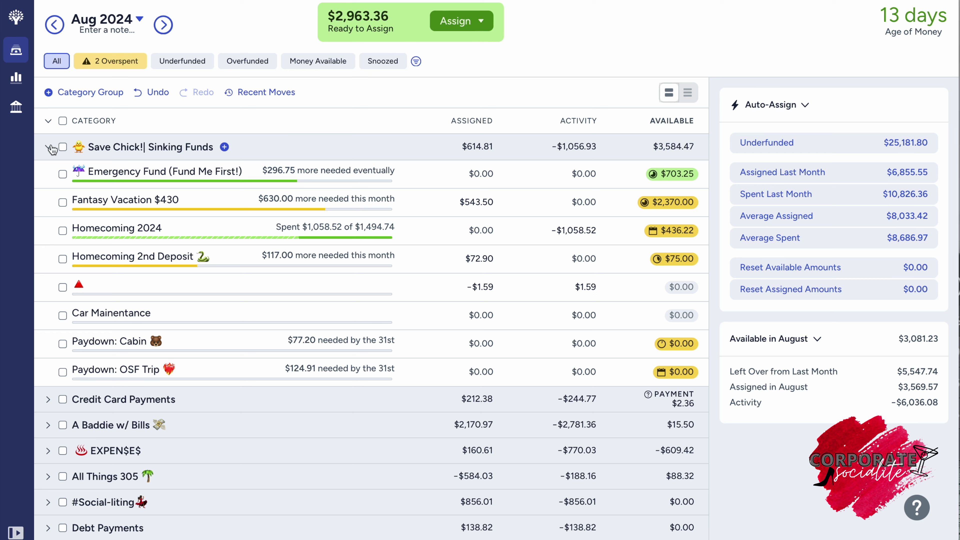
pyautogui.click(478, 372)
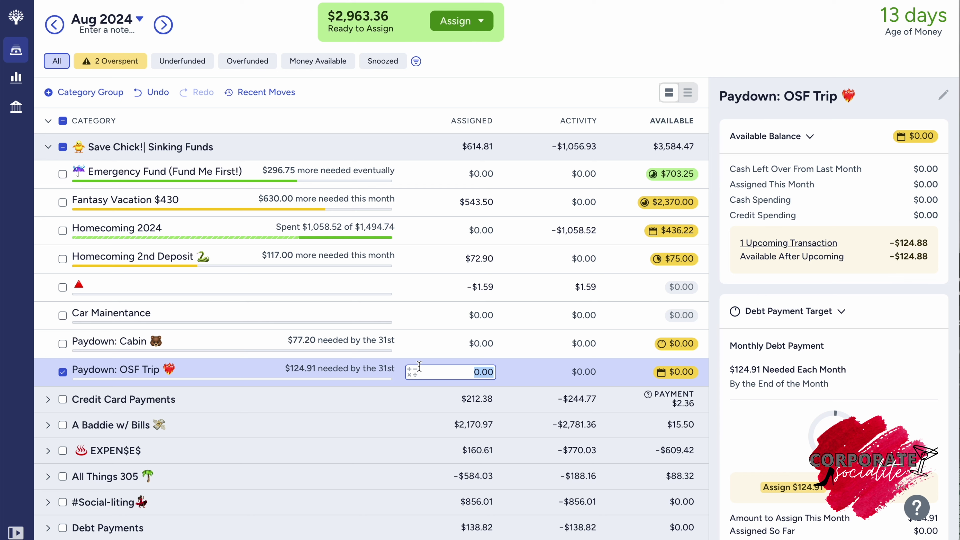
pyautogui.click(63, 372)
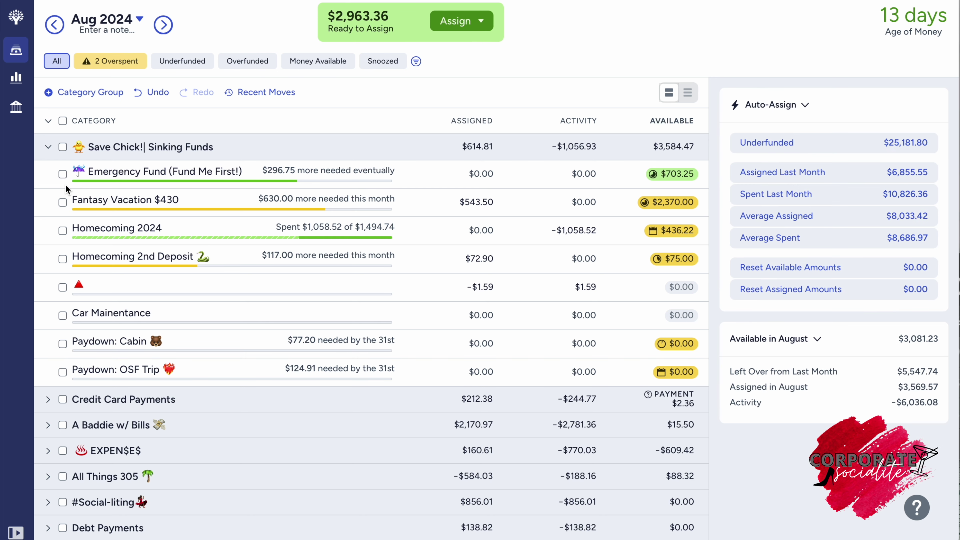
pyautogui.click(48, 148)
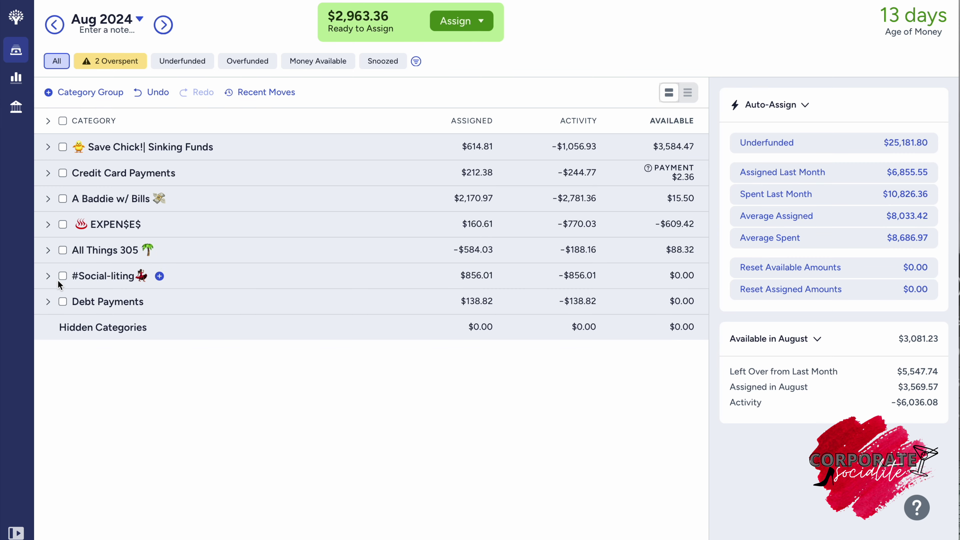
# Add $210.65 to QuadPay's assigned amount in the Debt Payments group, leaving the group collapsed.
pyautogui.click(47, 303)
pyautogui.scroll(-2, 222, 300)
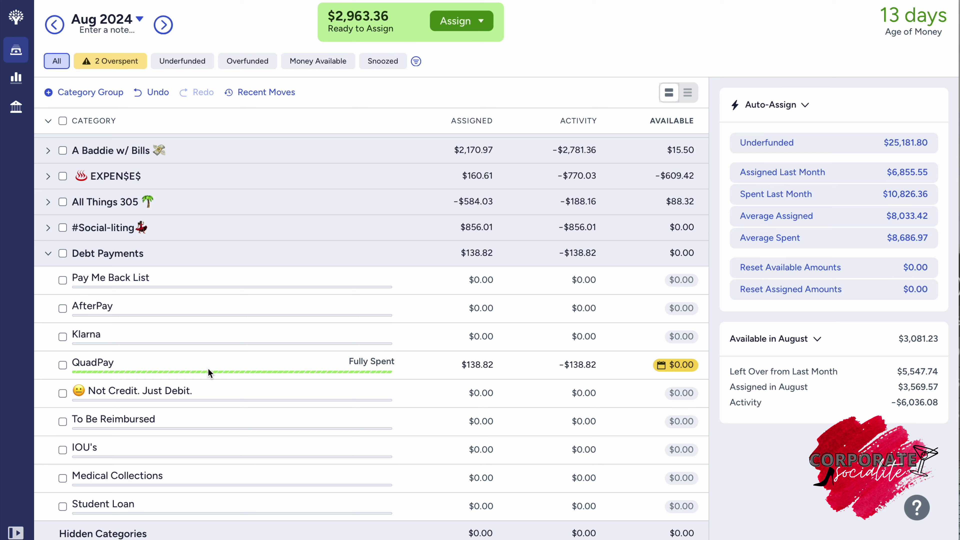
pyautogui.click(528, 374)
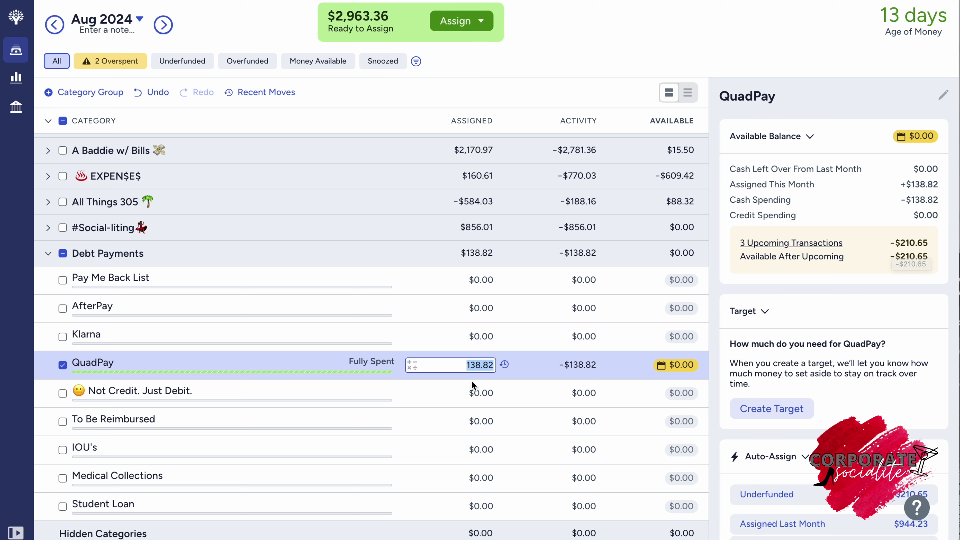
pyautogui.press('Right')
pyautogui.write('+210')
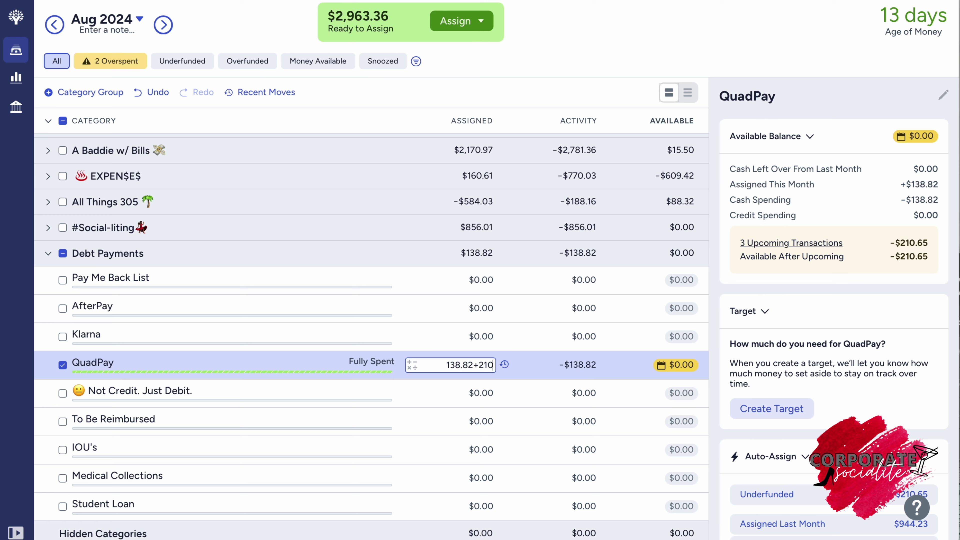
pyautogui.write('.65')
pyautogui.press('Return')
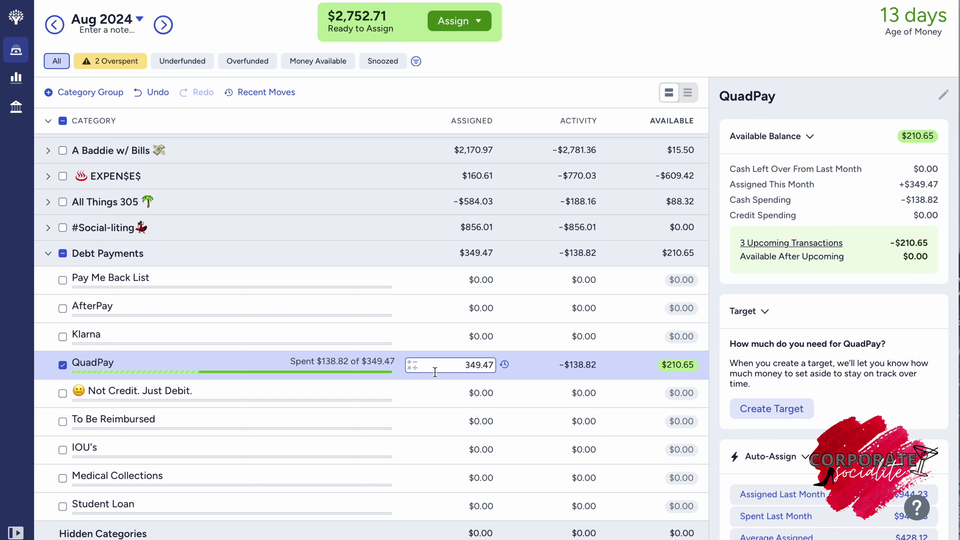
pyautogui.click(63, 364)
pyautogui.click(48, 254)
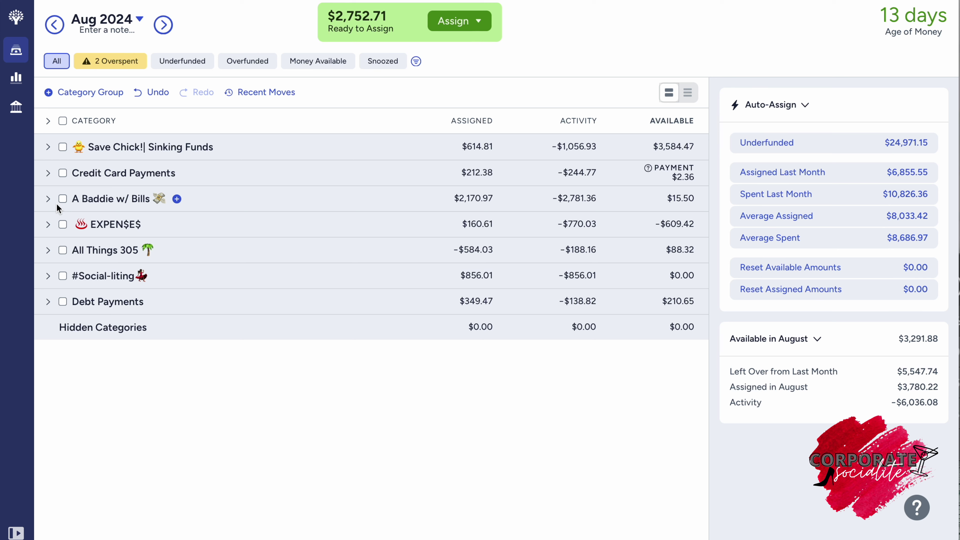
# Auto-assign the amounts spent last month to Car Note (23rd) and Auto Insurance (25th) in A Baddie w/ Bills.
pyautogui.click(48, 200)
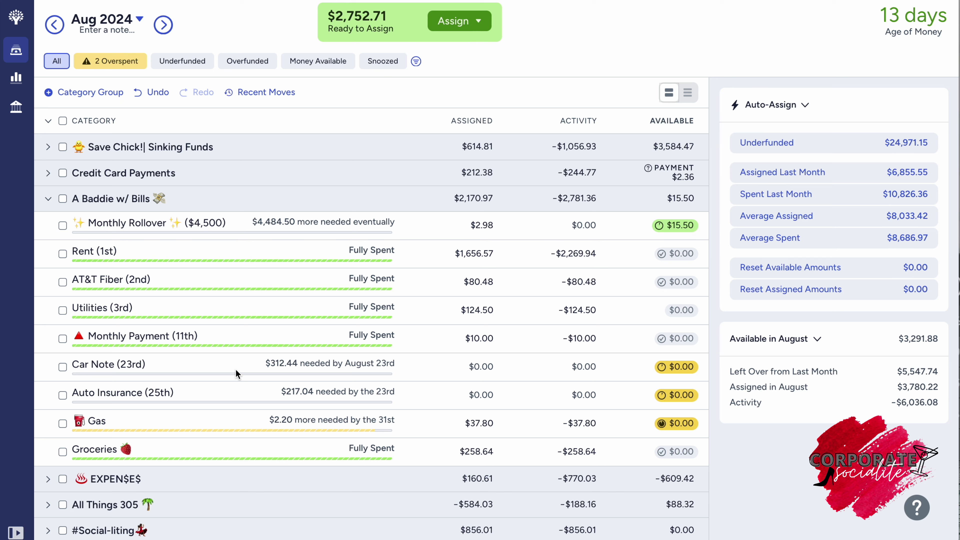
pyautogui.click(62, 366)
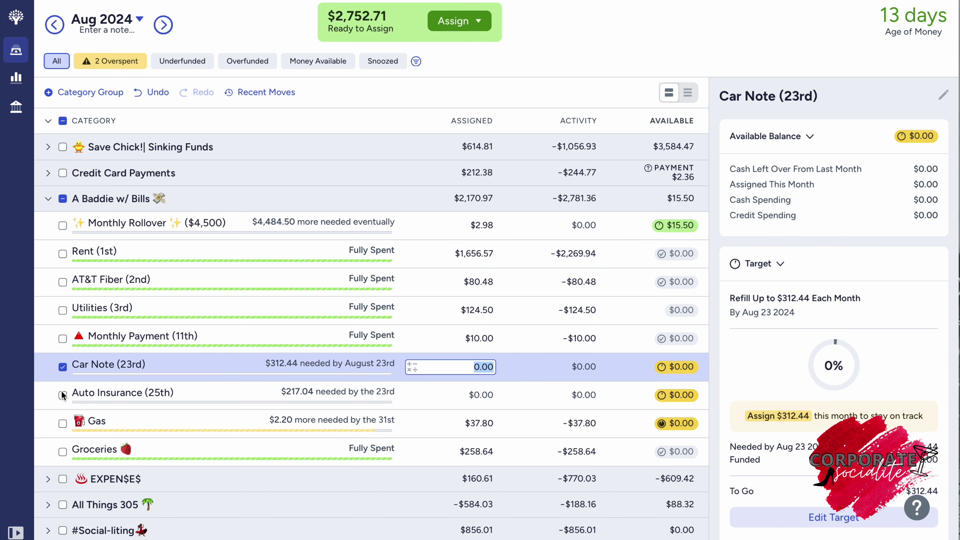
pyautogui.click(62, 395)
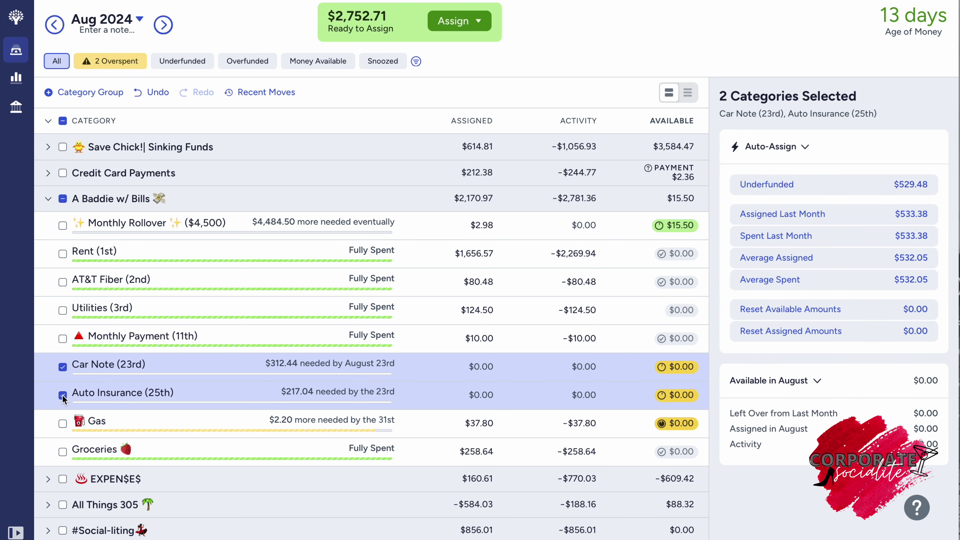
pyautogui.click(795, 242)
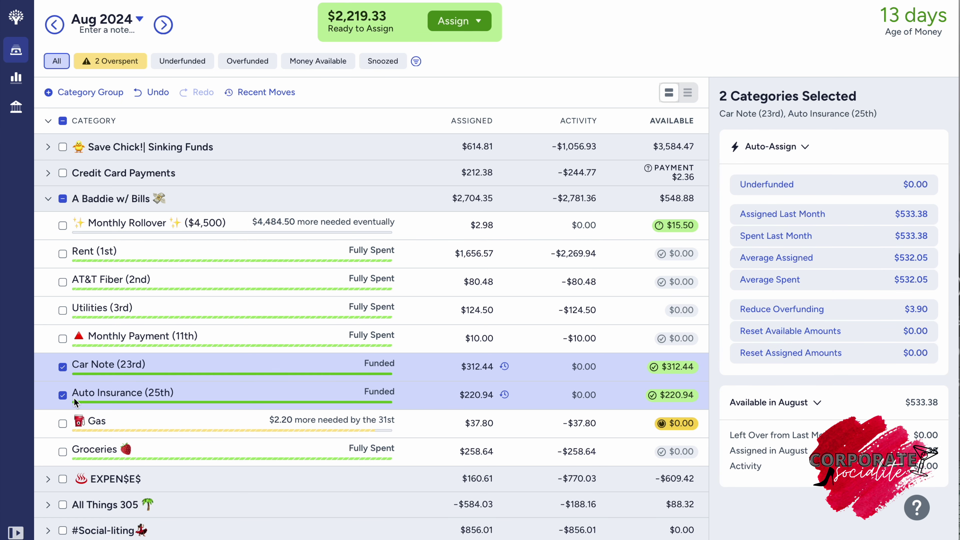
pyautogui.click(63, 394)
pyautogui.click(62, 367)
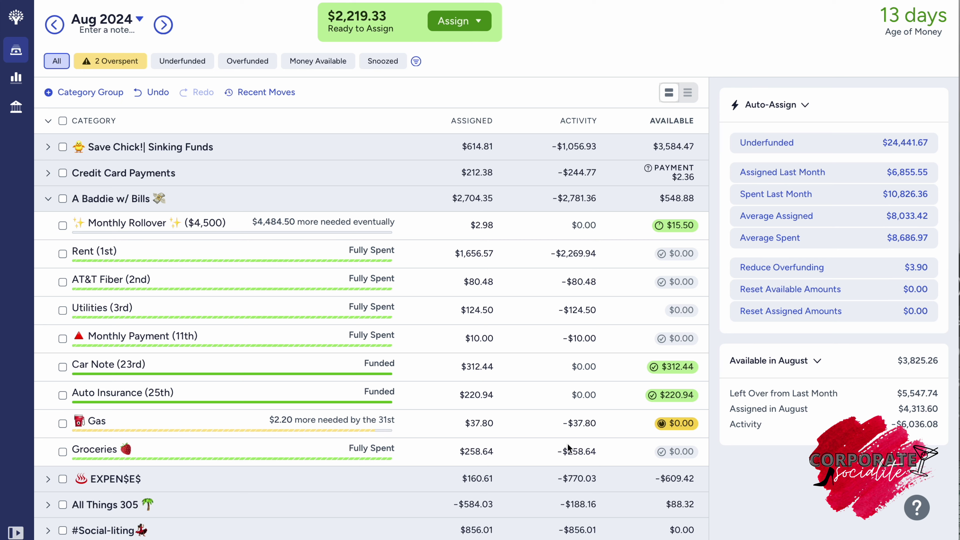
# Add $35 to the assigned amount of Gas and collapse the A Baddie w/ Bills group.
pyautogui.click(479, 423)
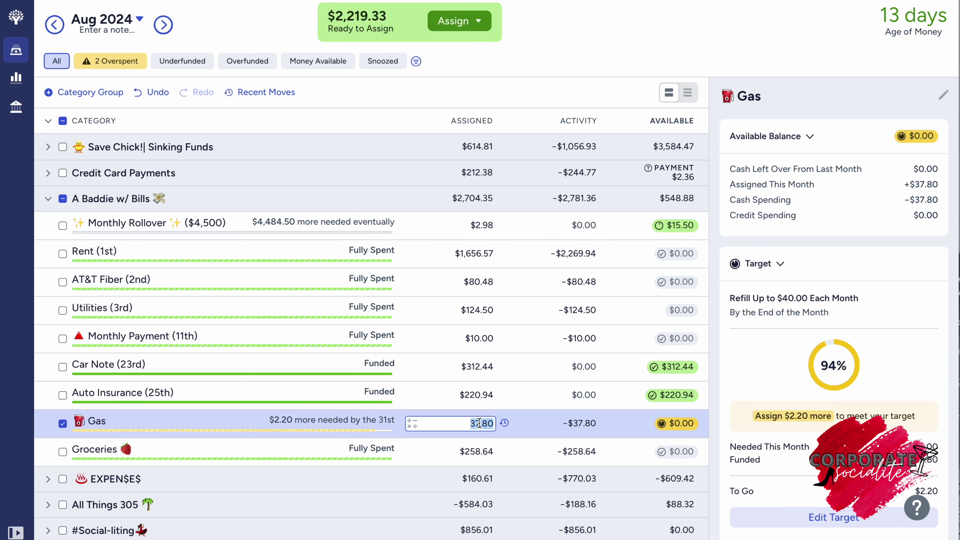
pyautogui.press('Right')
pyautogui.write('+35')
pyautogui.press('Return')
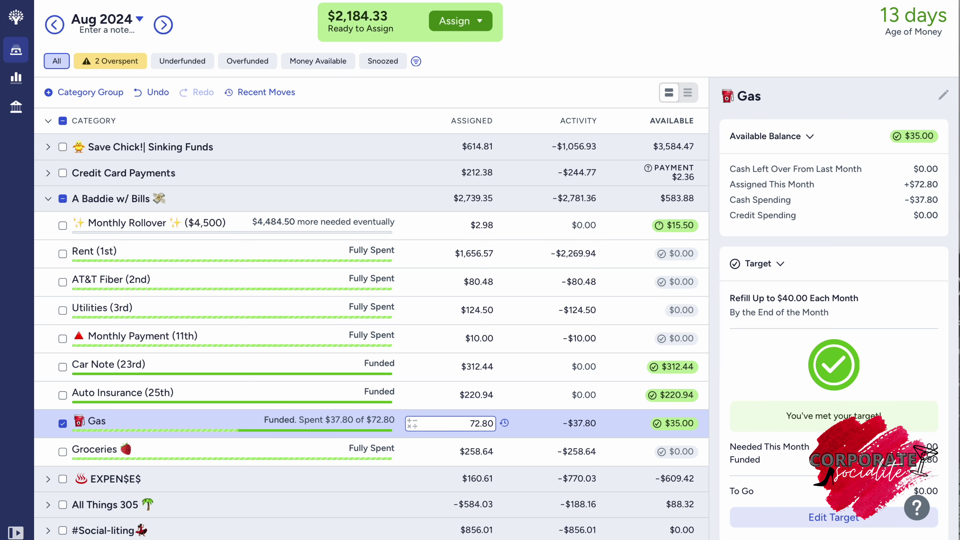
pyautogui.click(61, 423)
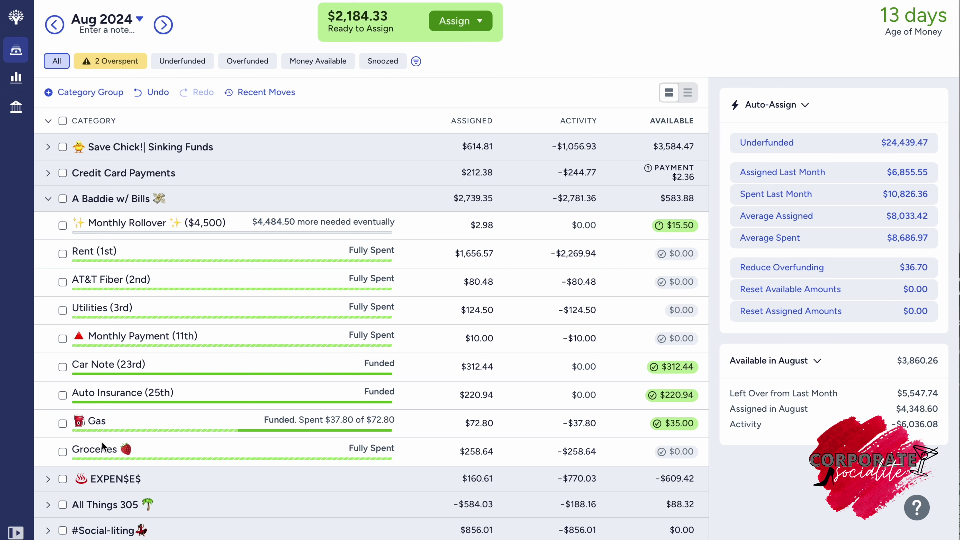
pyautogui.click(48, 199)
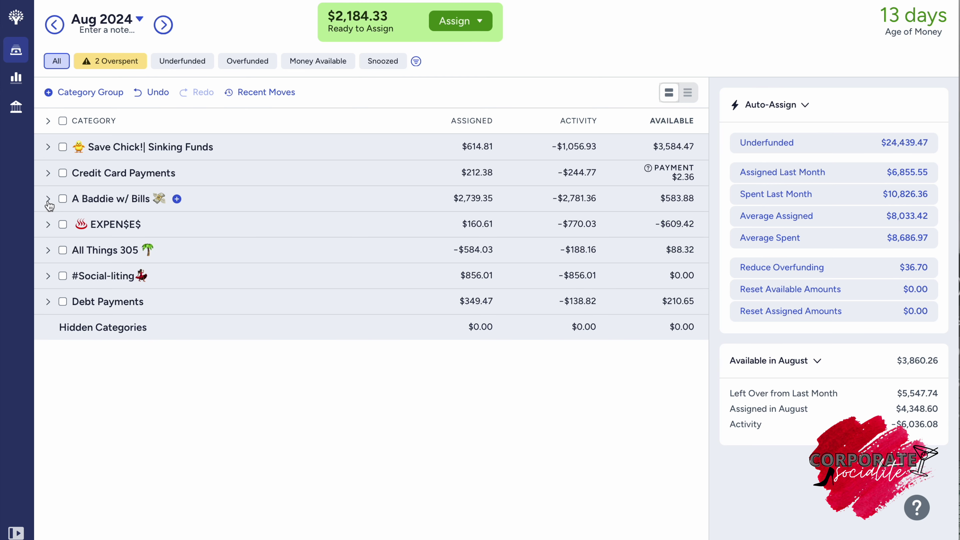
# Expand the Credit Card Payments group and add $35 to Discover CC (4th)'s assigned amount.
pyautogui.click(49, 174)
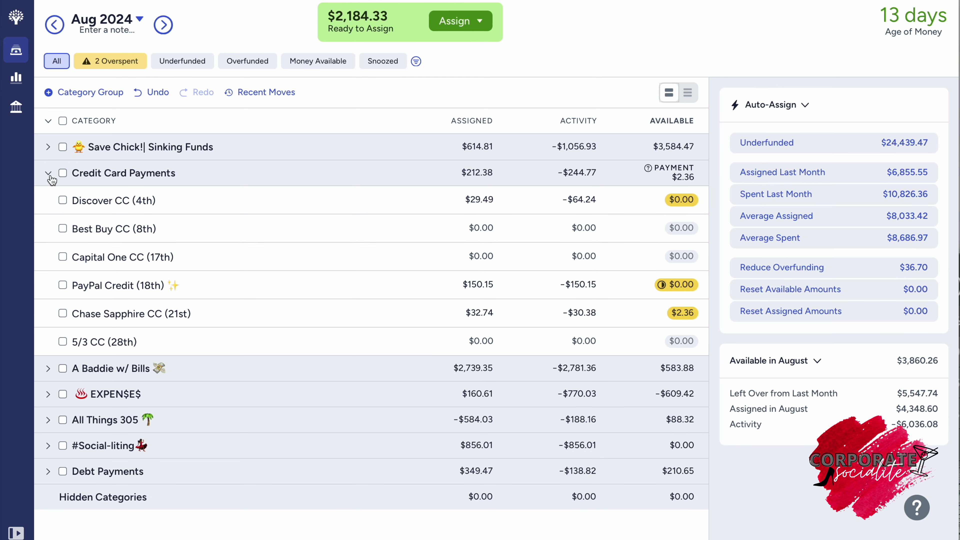
pyautogui.click(483, 199)
pyautogui.press('Right')
pyautogui.write('+')
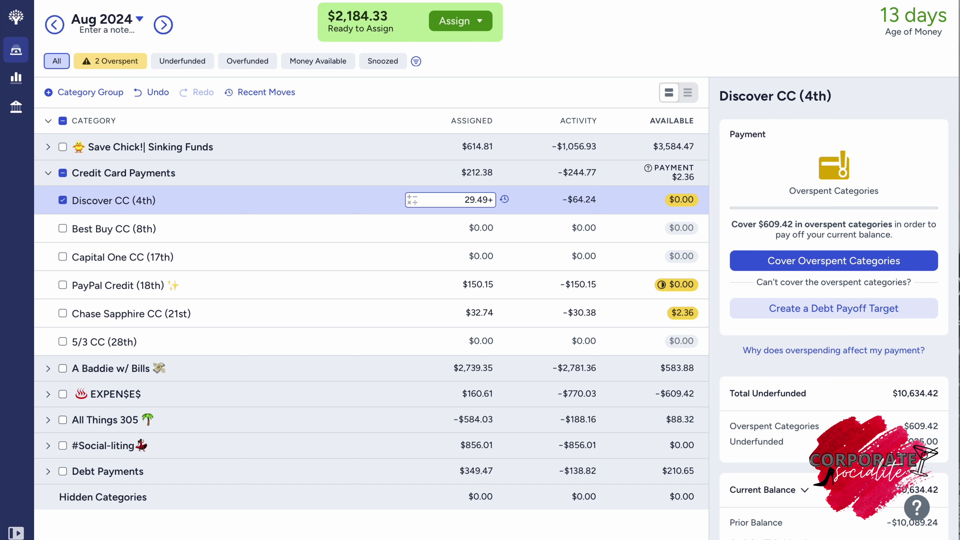
pyautogui.write('35')
pyautogui.press('Return')
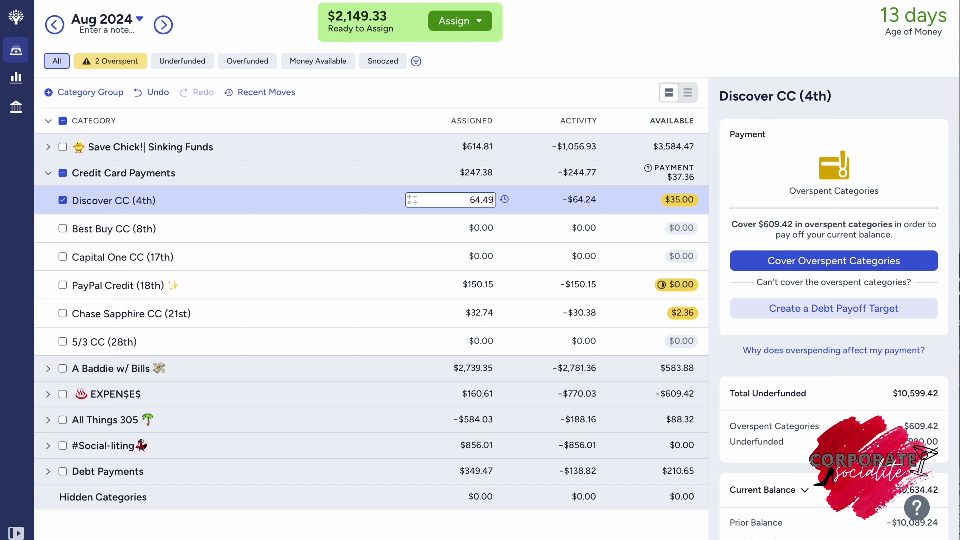
# Assign $35 each to Best Buy CC (8th) and Capital One CC (17th) in Credit Card Payments.
pyautogui.click(483, 228)
pyautogui.write('35')
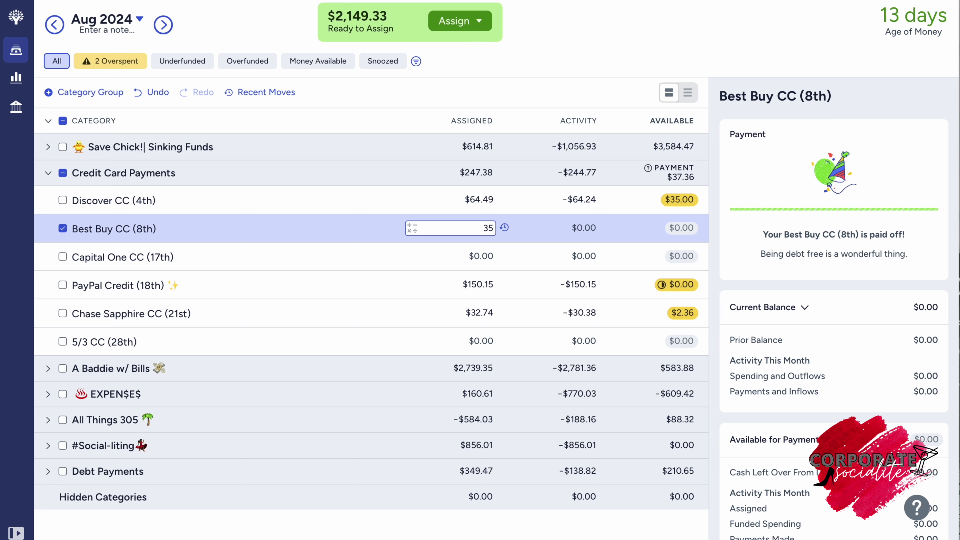
pyautogui.press('Return')
pyautogui.click(481, 257)
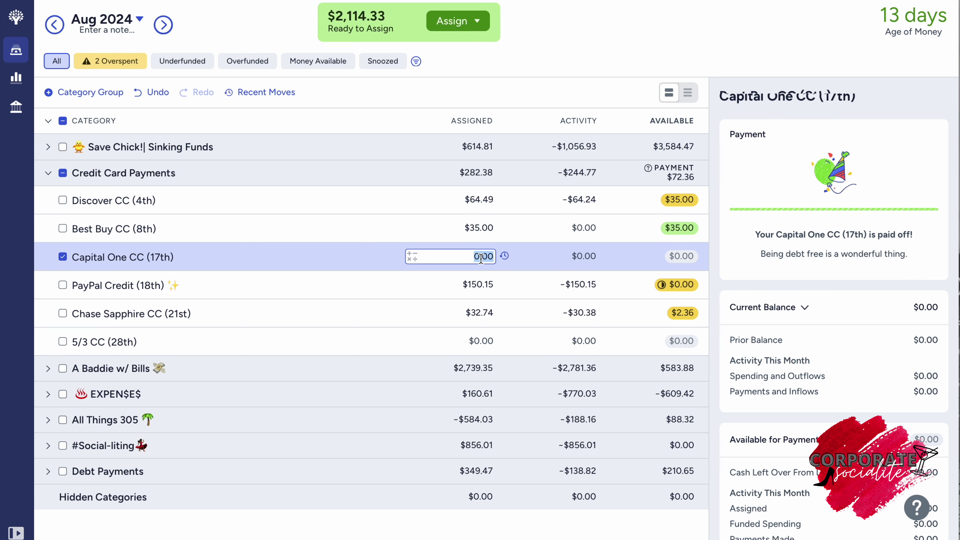
pyautogui.write('35')
# Add $35 each to the assigned amounts of PayPal Credit (18th) and Chase Sapphire CC (21st).
pyautogui.click(484, 284)
pyautogui.click(492, 285)
pyautogui.write('+35')
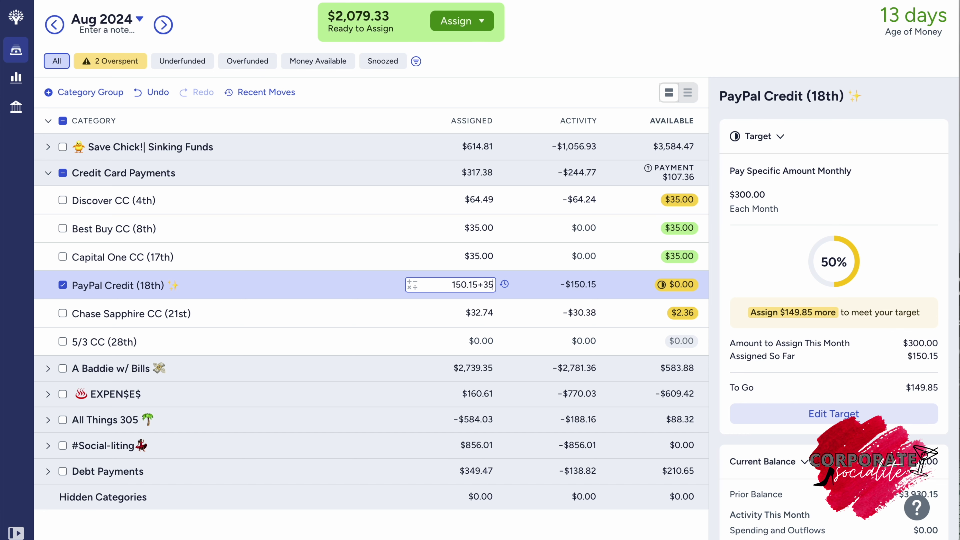
pyautogui.press('Return')
pyautogui.click(469, 312)
pyautogui.click(493, 313)
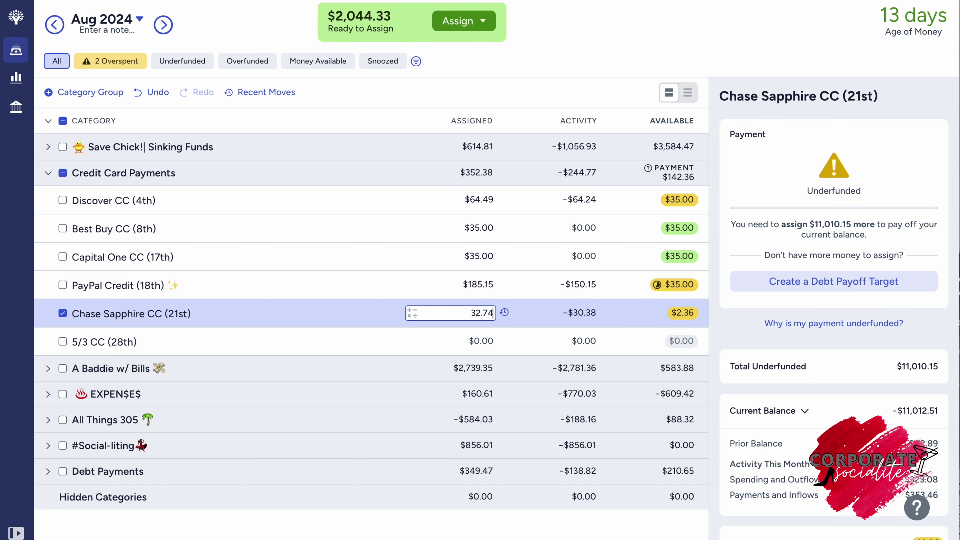
pyautogui.write('+35')
pyautogui.press('Return')
# Assign $35 to 5/3 CC (28th) and deselect the category.
pyautogui.click(473, 342)
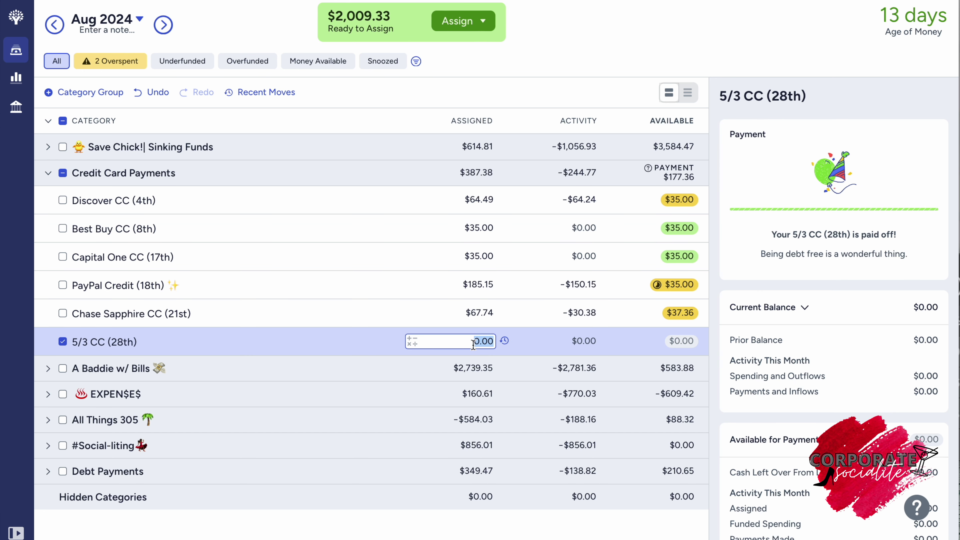
pyautogui.write('35')
pyautogui.press('Return')
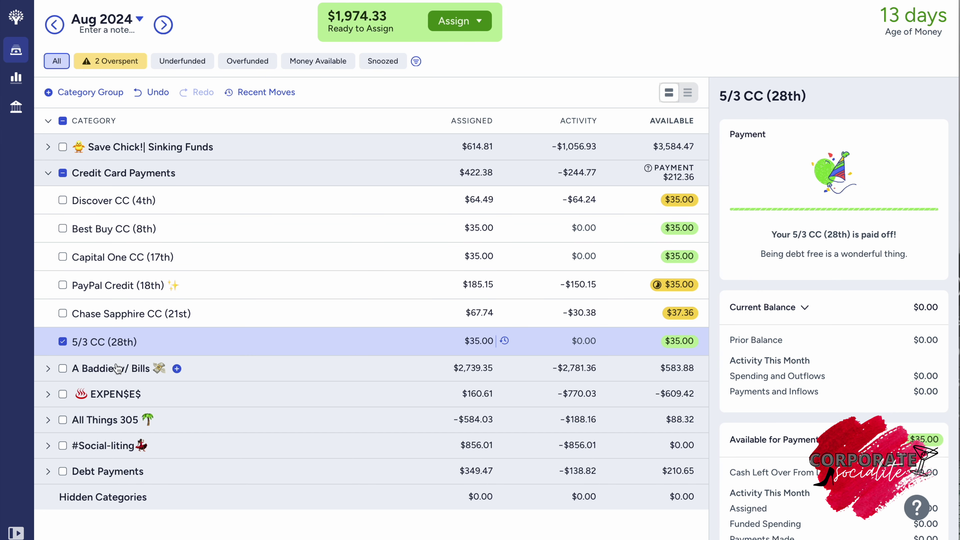
pyautogui.click(63, 342)
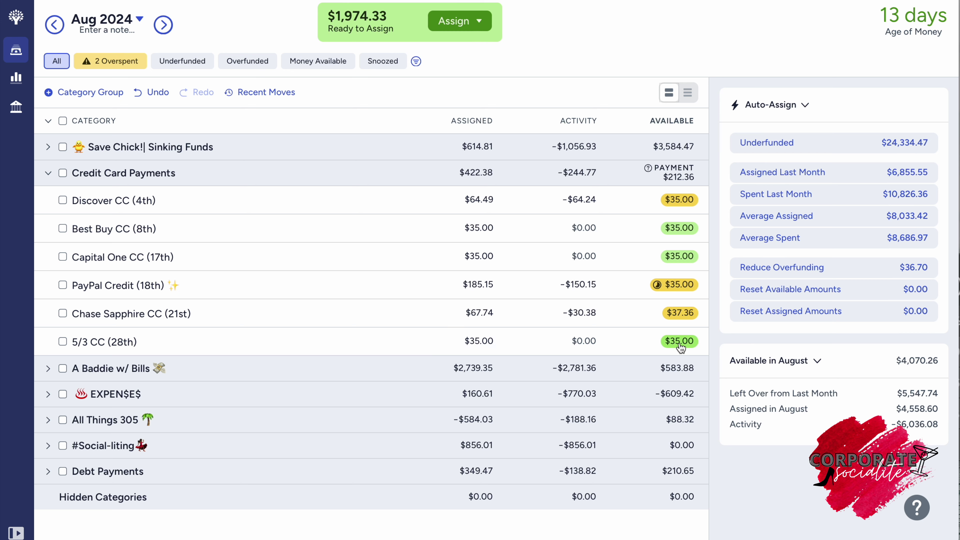
# Move the $35 available in 5/3 CC (28th) to PayPal Credit (18th) and deselect the category.
pyautogui.moveTo(680, 348)
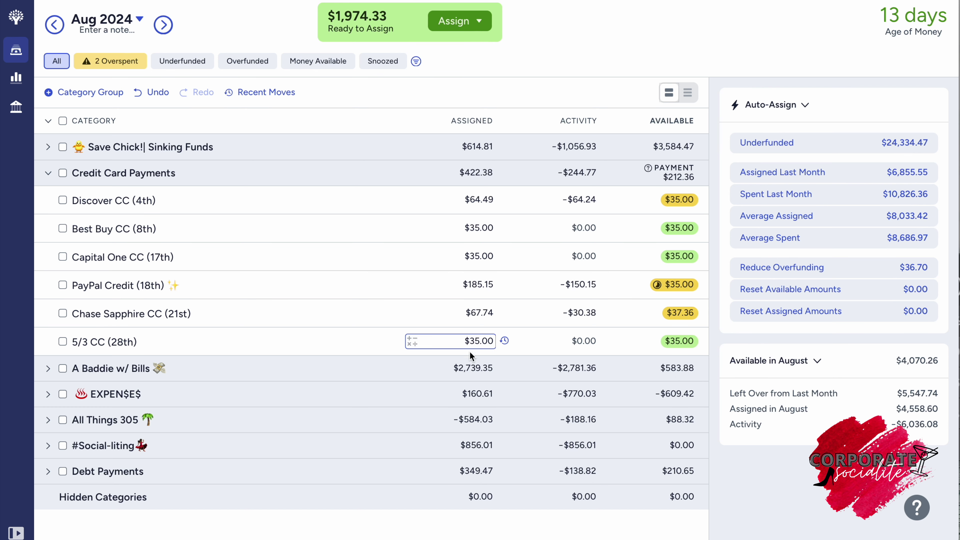
pyautogui.click(679, 342)
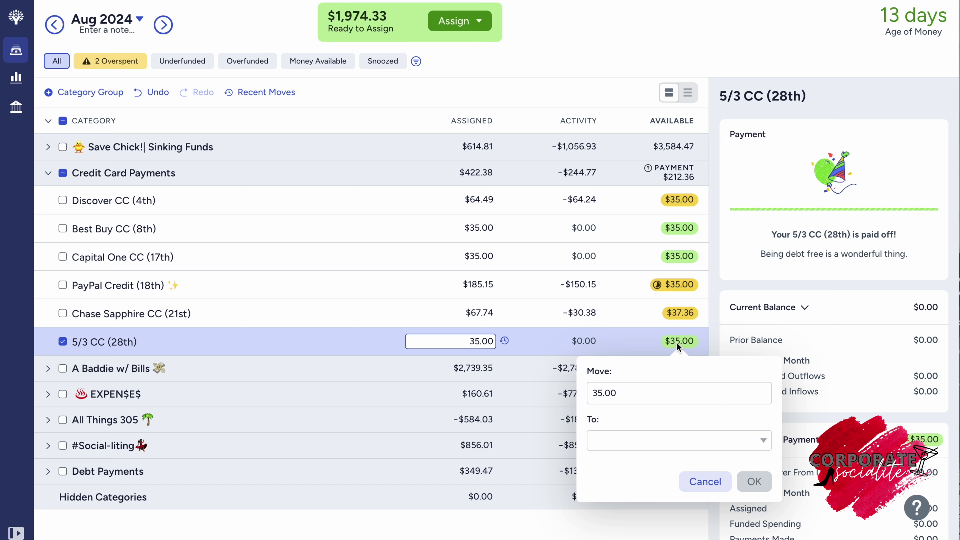
pyautogui.click(656, 443)
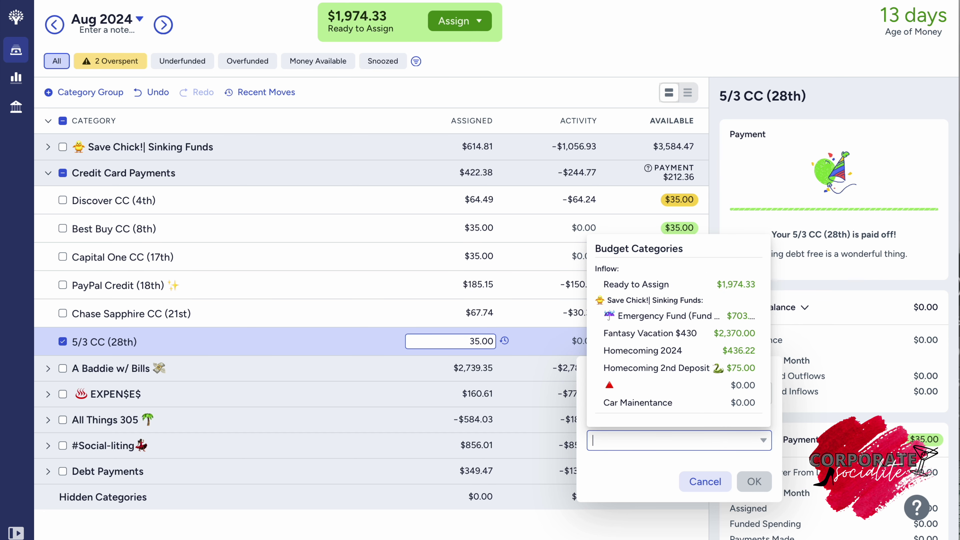
pyautogui.write('paypal')
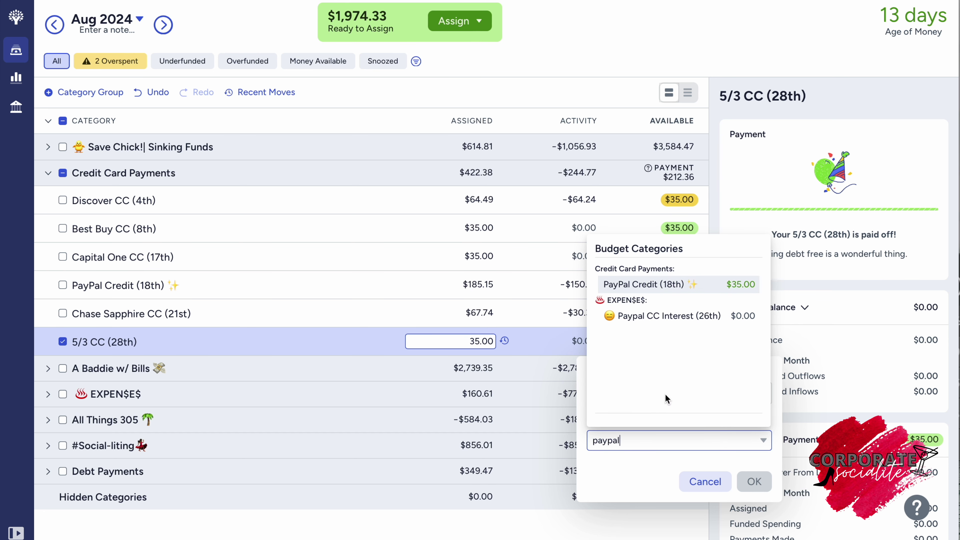
pyautogui.click(656, 287)
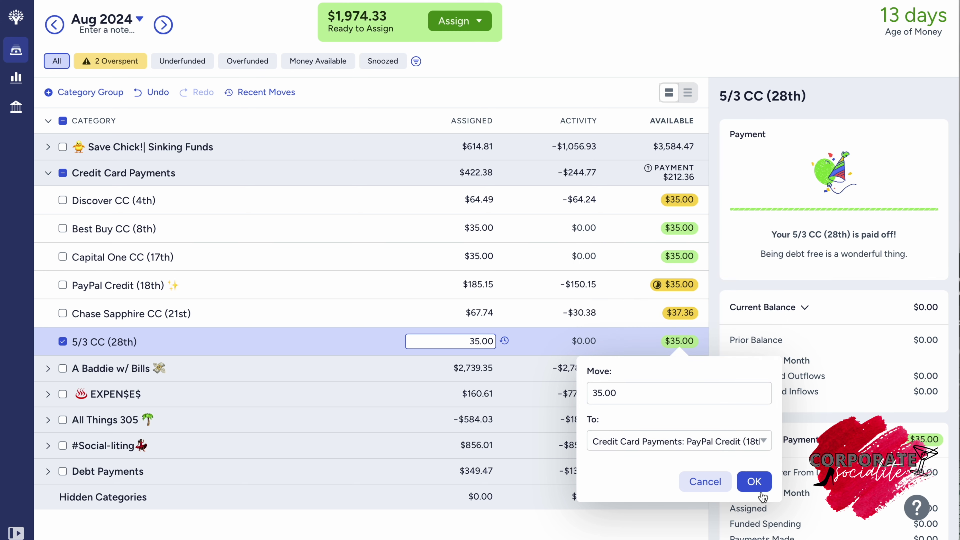
pyautogui.click(755, 482)
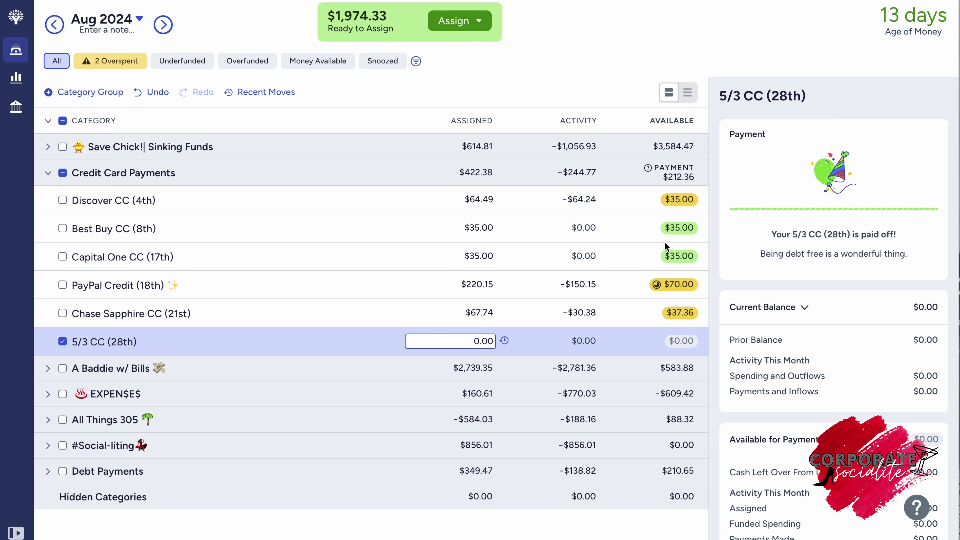
pyautogui.click(63, 342)
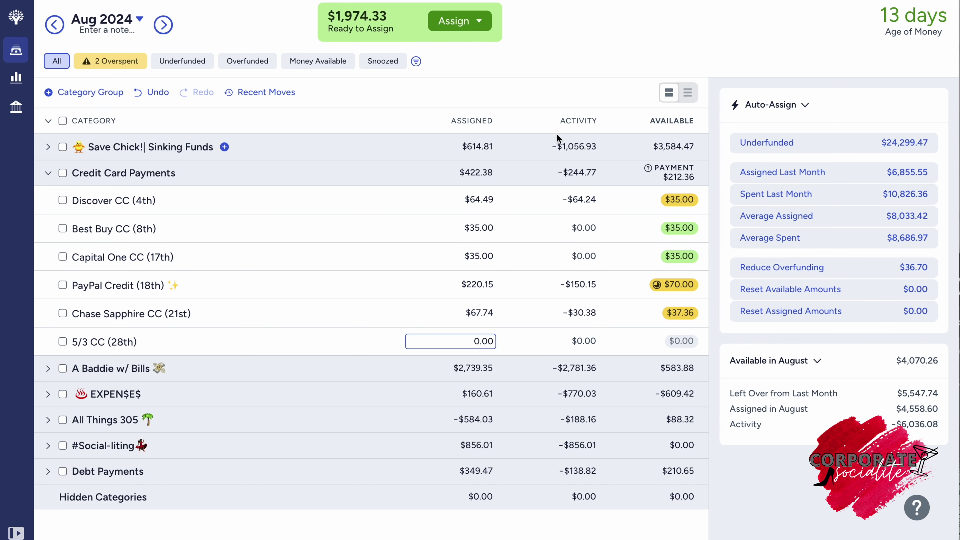
# Move the $35 available in Best Buy CC (8th) to PayPal Credit (18th).
pyautogui.click(686, 228)
pyautogui.click(661, 326)
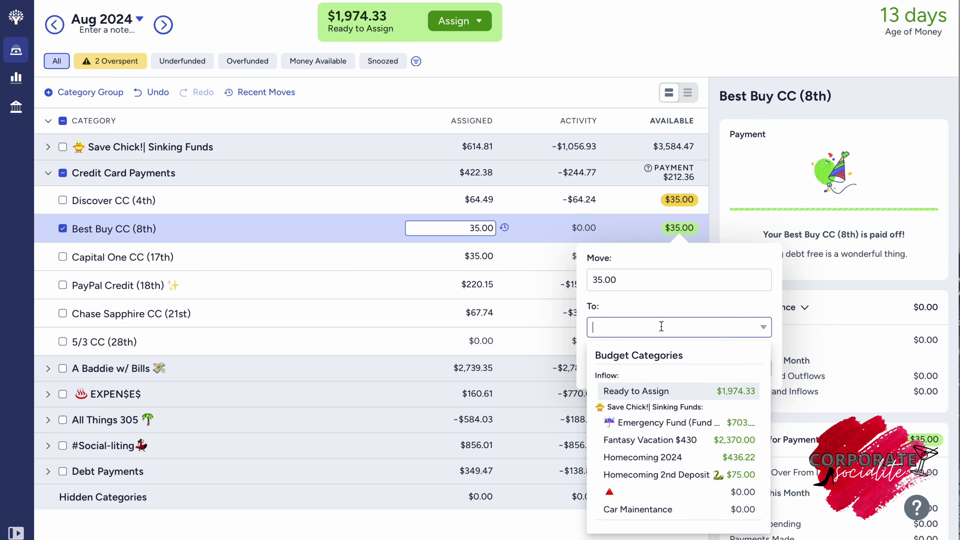
pyautogui.write('paypal')
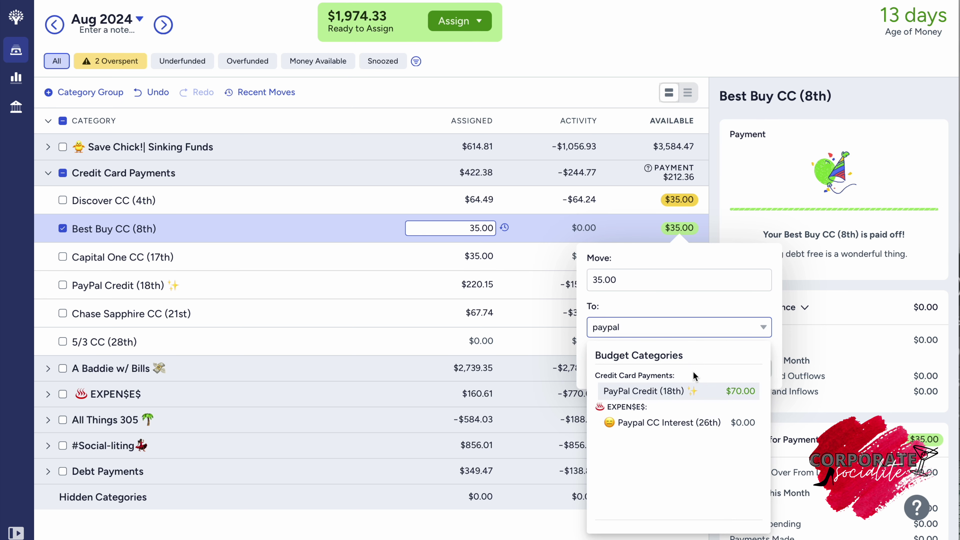
pyautogui.click(719, 395)
pyautogui.click(754, 368)
# Move the $35 available in Capital One CC (17th) to PayPal Credit (18th) and clear the category selection.
pyautogui.click(685, 257)
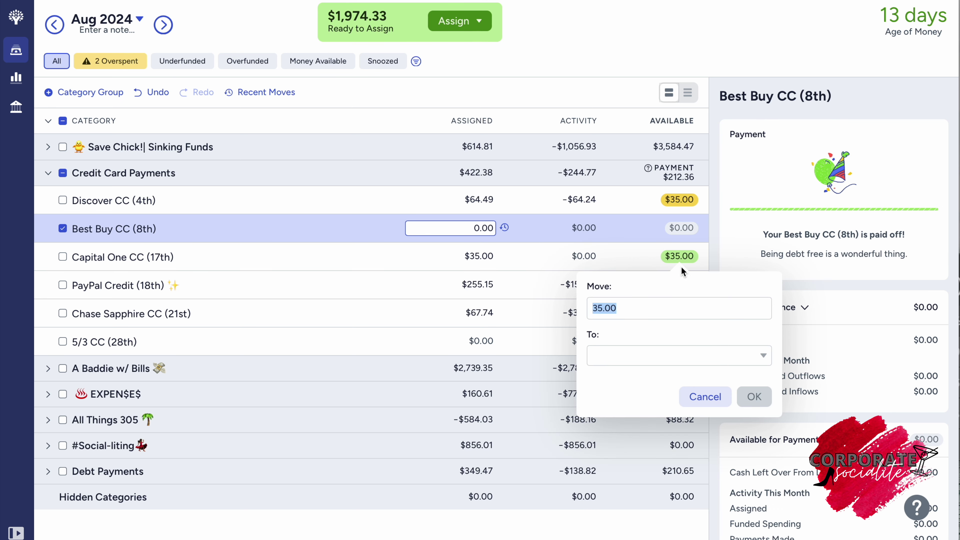
pyautogui.click(677, 355)
pyautogui.write('paypal')
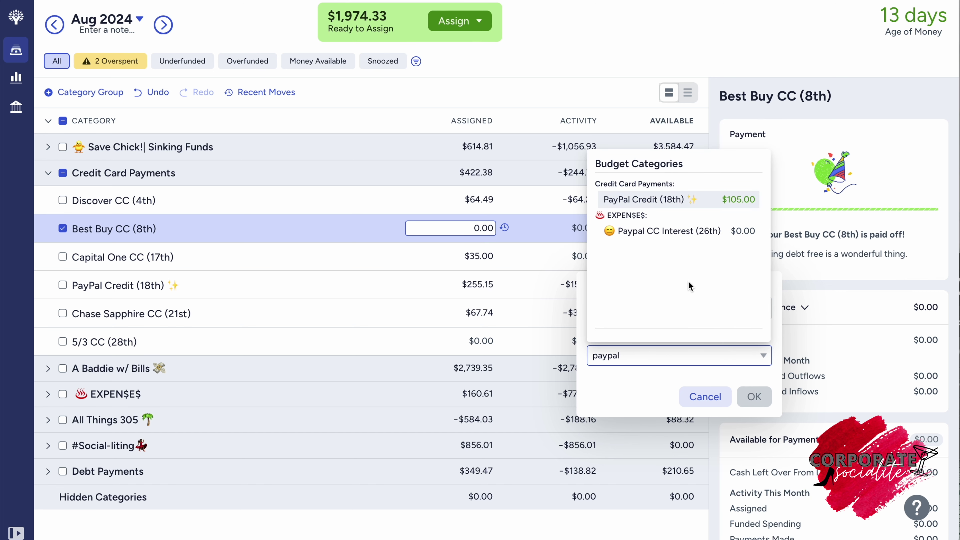
pyautogui.click(671, 202)
pyautogui.click(765, 401)
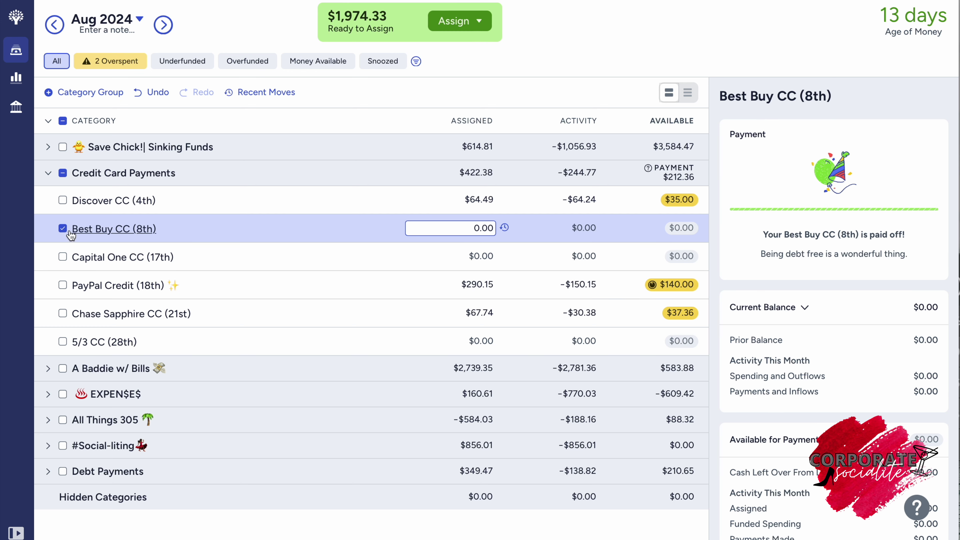
pyautogui.click(62, 228)
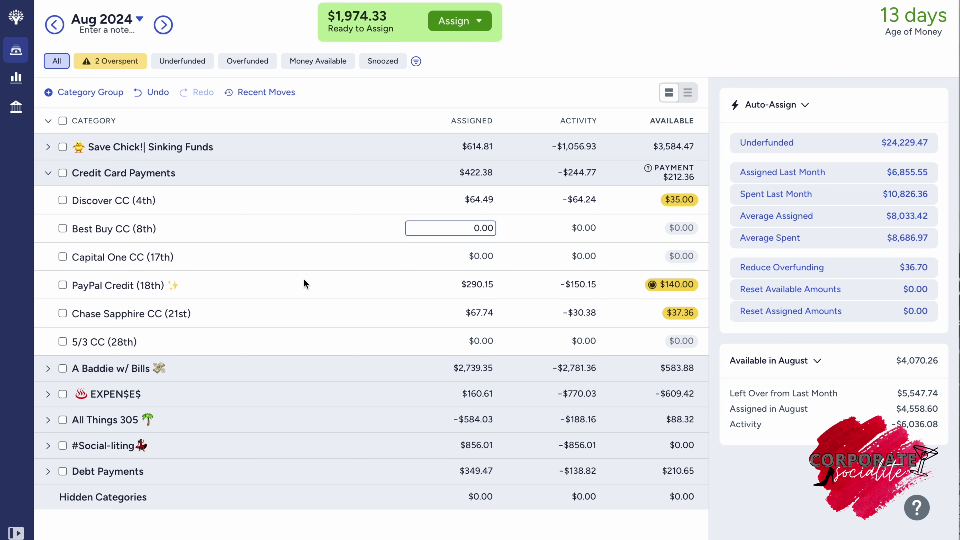
# Add $9.85 to PayPal Credit (18th)'s assigned amount and deselect the category.
pyautogui.click(255, 286)
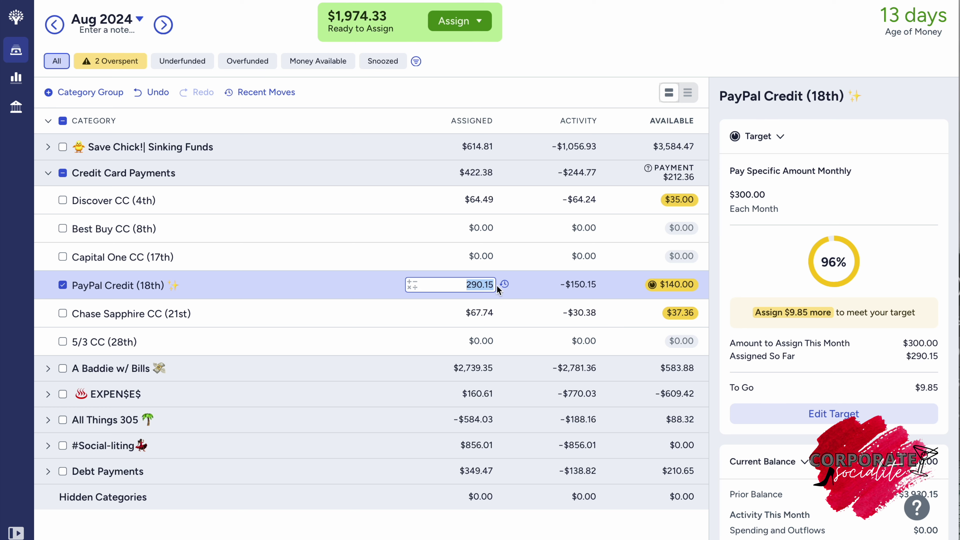
pyautogui.press('Right')
pyautogui.write('+9.85')
pyautogui.press('Return')
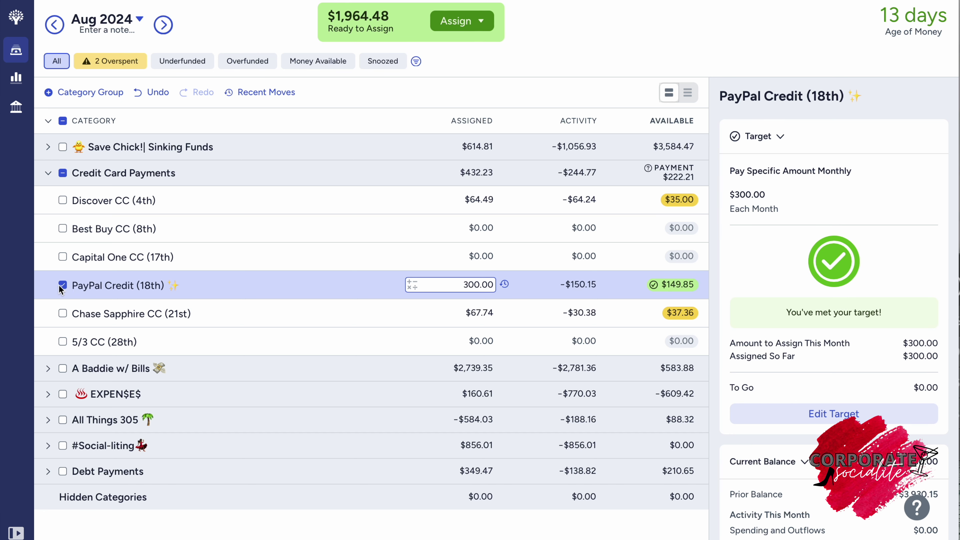
pyautogui.click(61, 285)
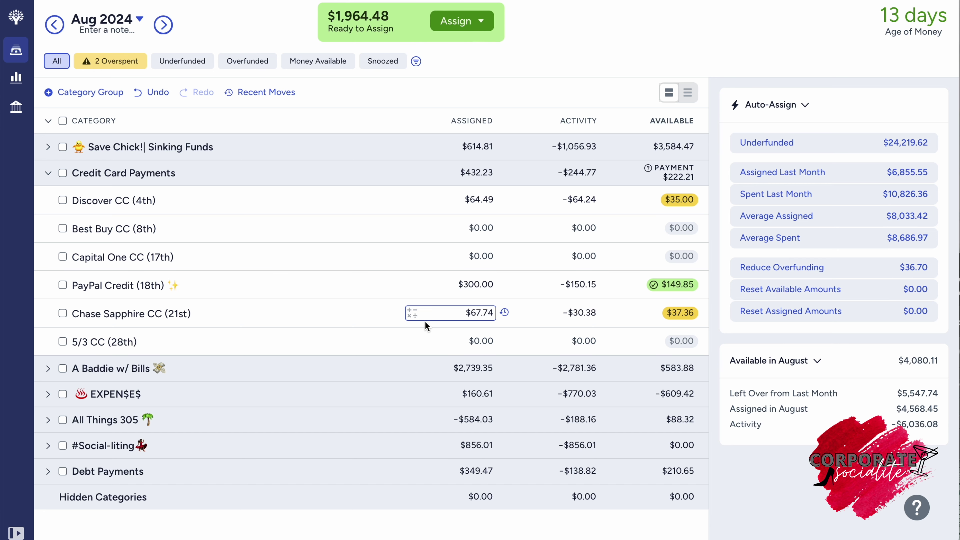
pyautogui.click(475, 314)
pyautogui.press('Right')
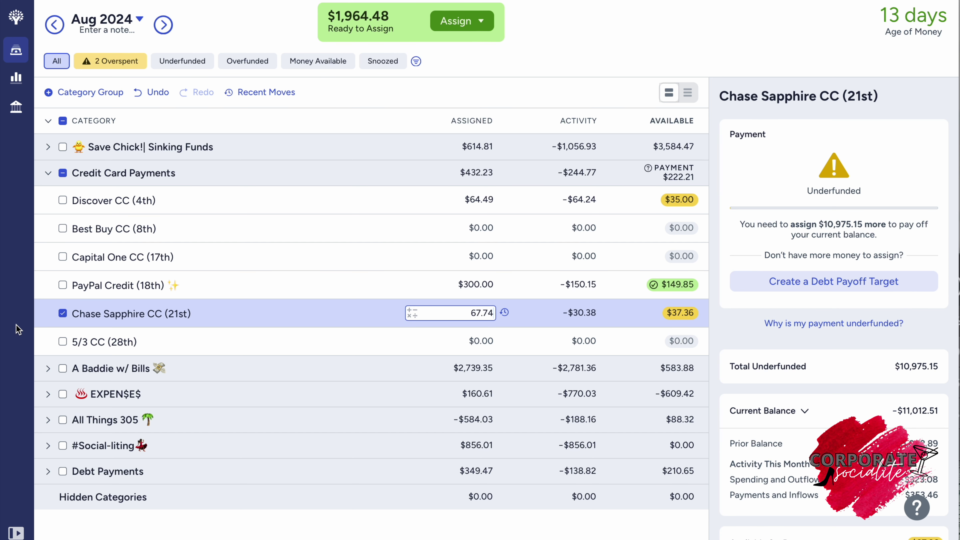
pyautogui.click(62, 313)
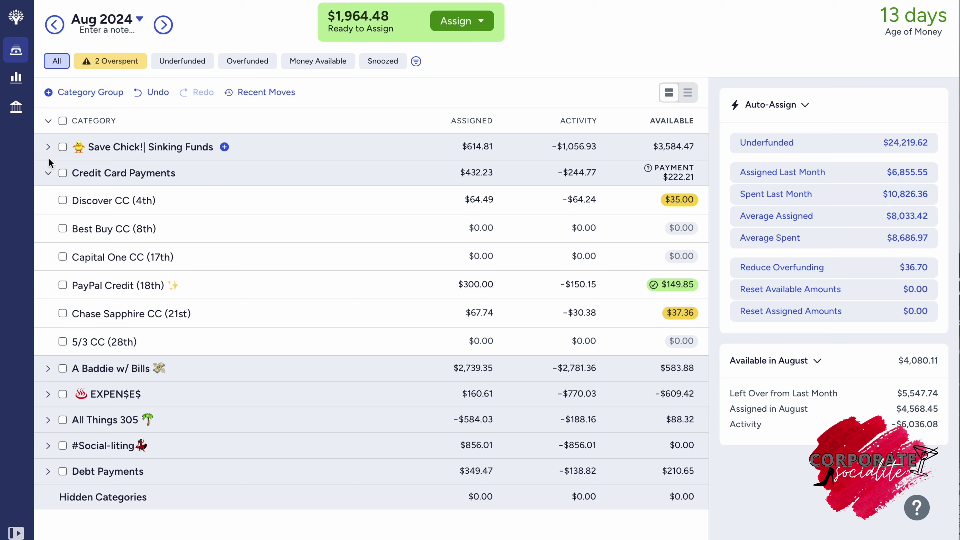
# Collapse the Credit Card Payments group and expand the EXPEN$E$ group.
pyautogui.click(48, 173)
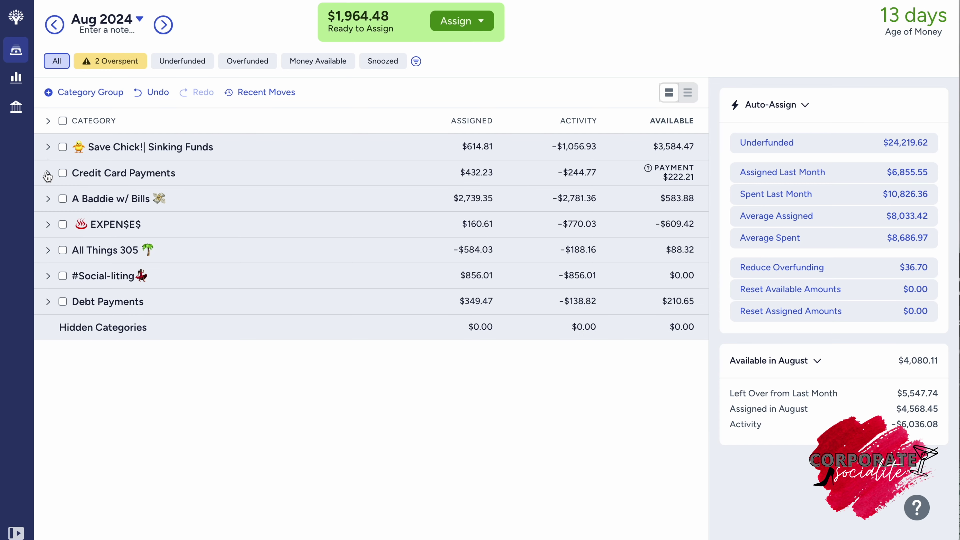
pyautogui.click(51, 225)
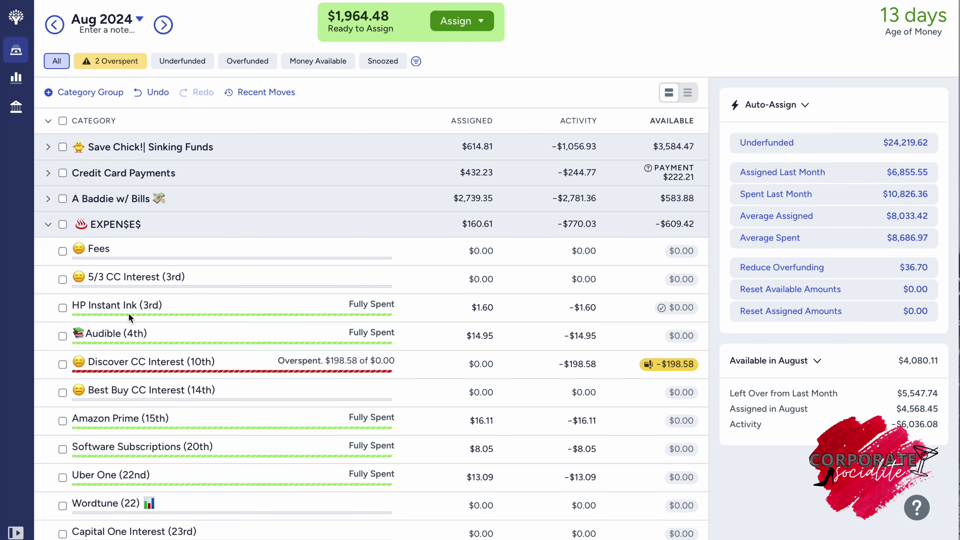
pyautogui.scroll(-4, 129, 313)
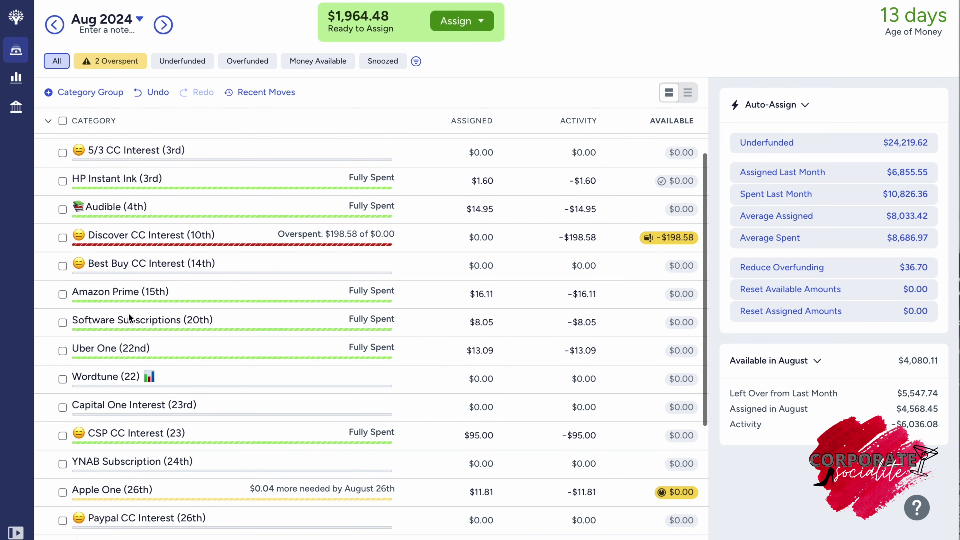
# Add $20 to Amazon Prime (15th)'s assigned amount and deselect the category.
pyautogui.click(63, 294)
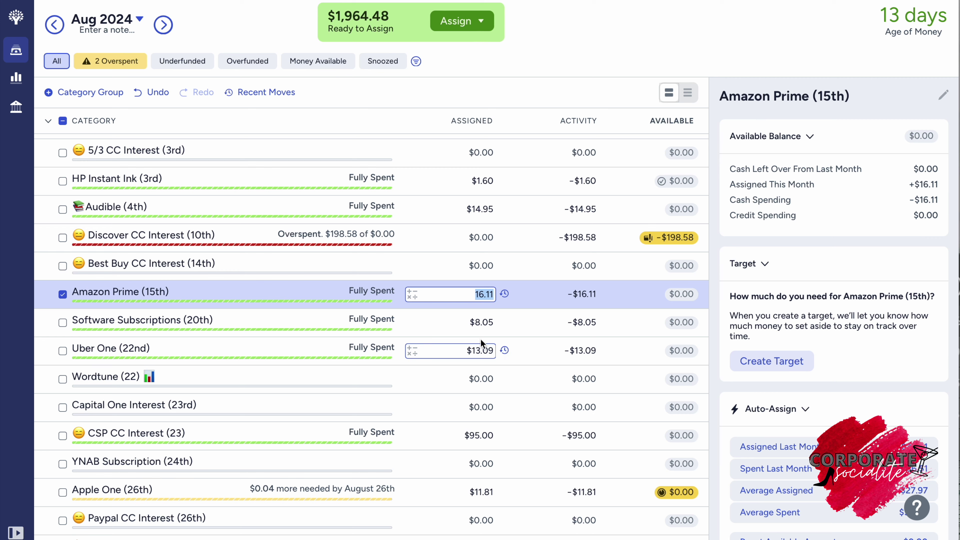
pyautogui.scroll(-3, 740, 420)
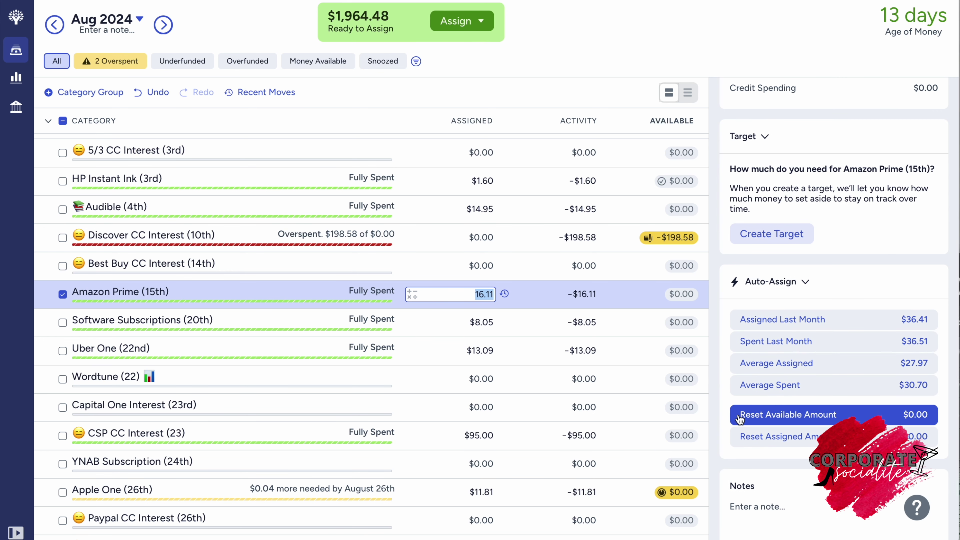
pyautogui.scroll(1, 741, 420)
pyautogui.scroll(-1, 740, 420)
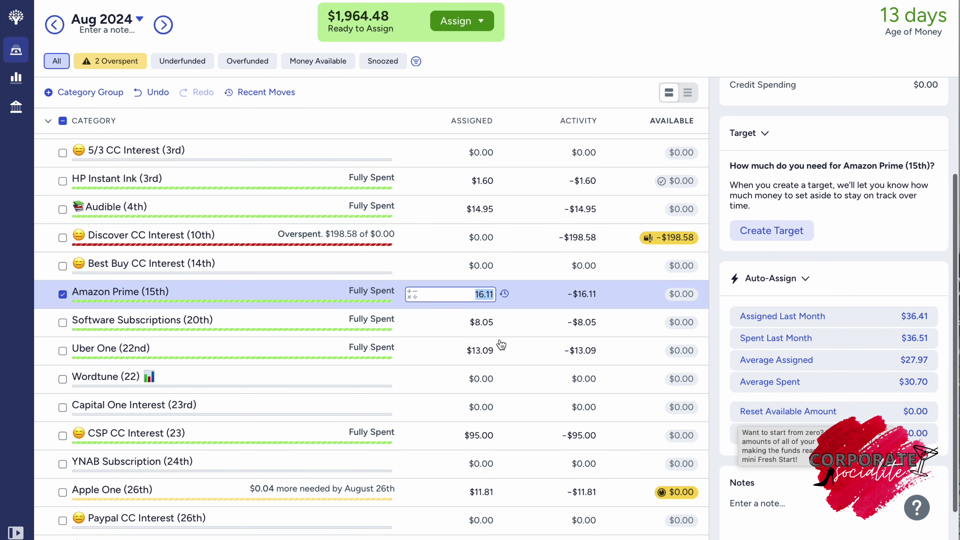
pyautogui.click(491, 296)
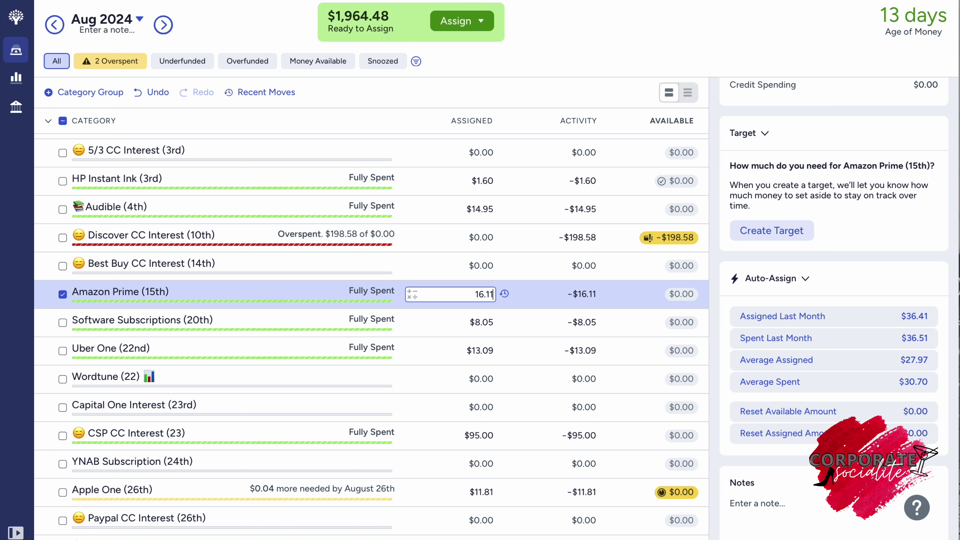
pyautogui.write('+20')
pyautogui.press('Return')
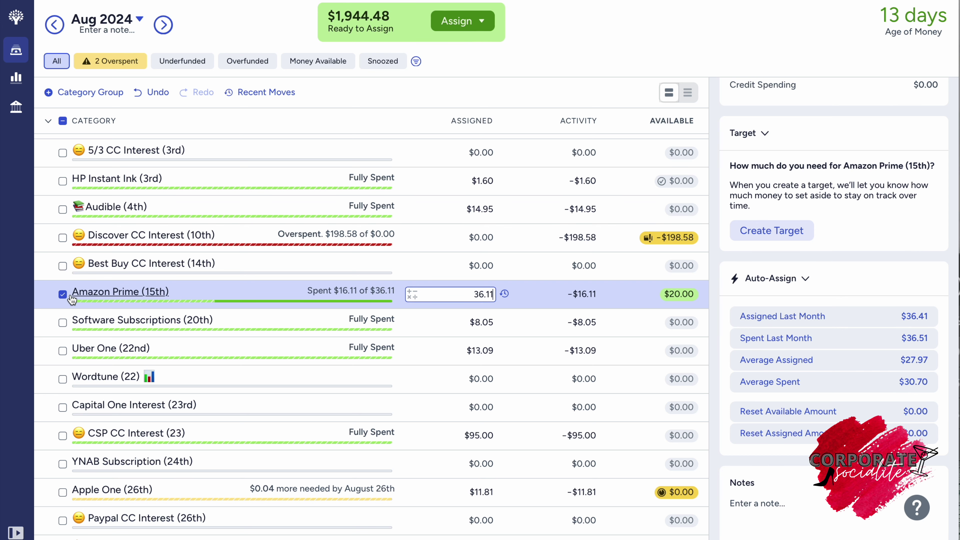
pyautogui.click(60, 295)
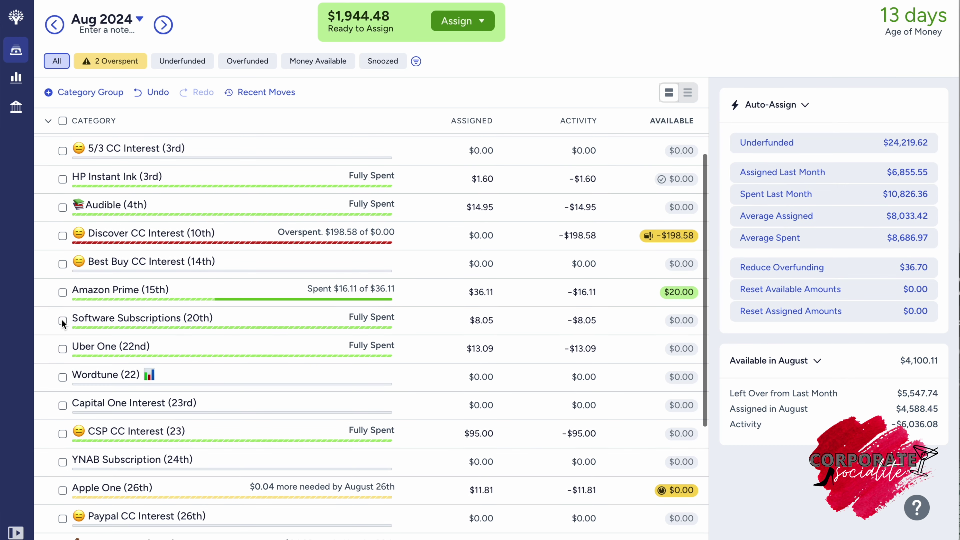
# Add $10 to Software Subscriptions (20th)'s assigned amount and deselect the category.
pyautogui.click(62, 320)
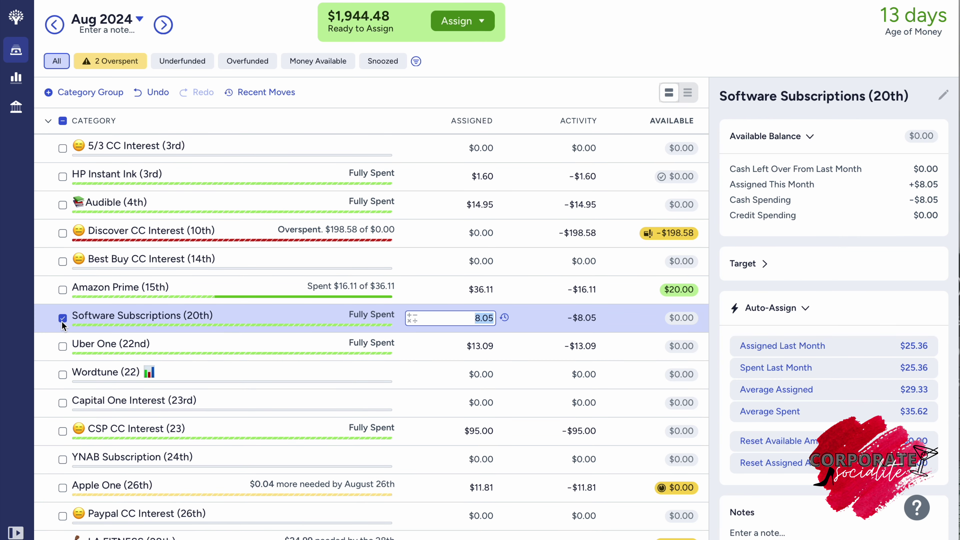
pyautogui.click(62, 321)
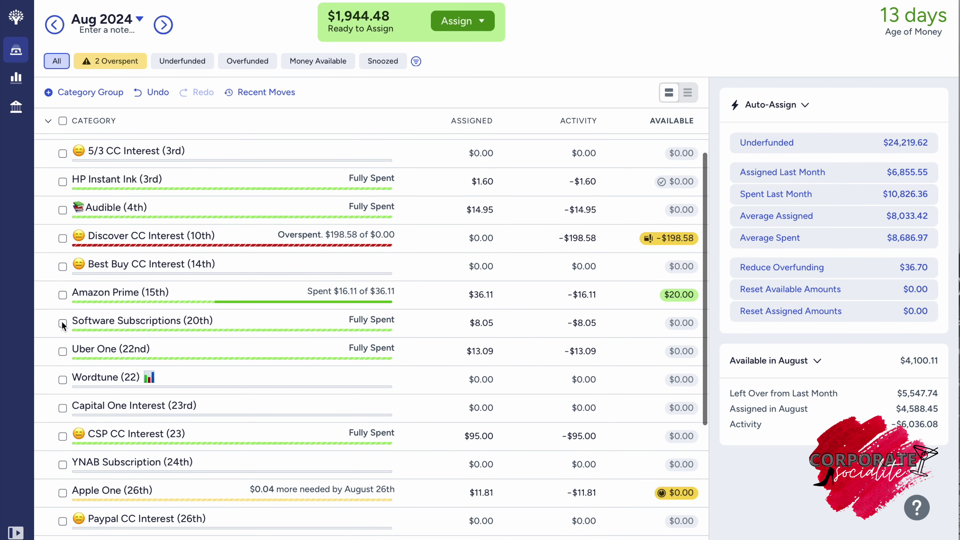
pyautogui.scroll(-1, 61, 321)
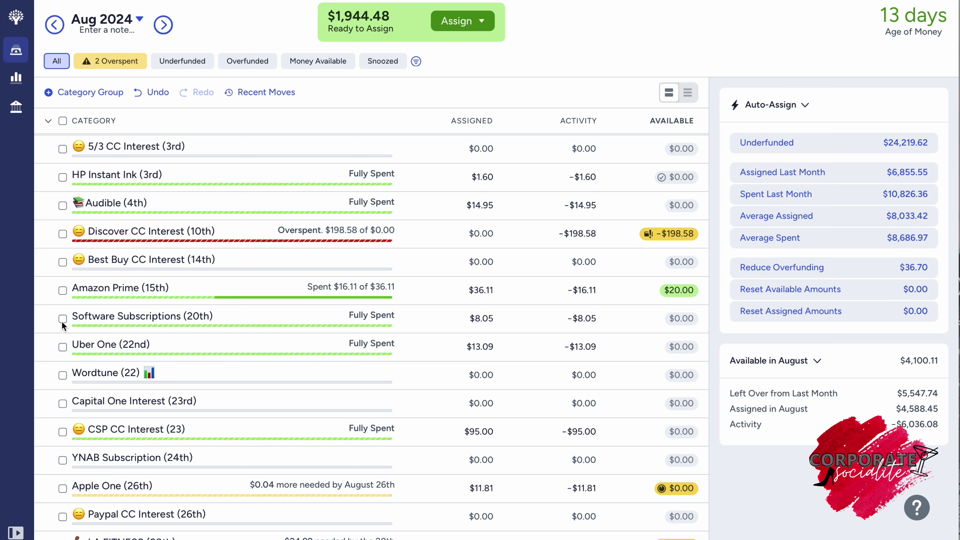
pyautogui.click(62, 319)
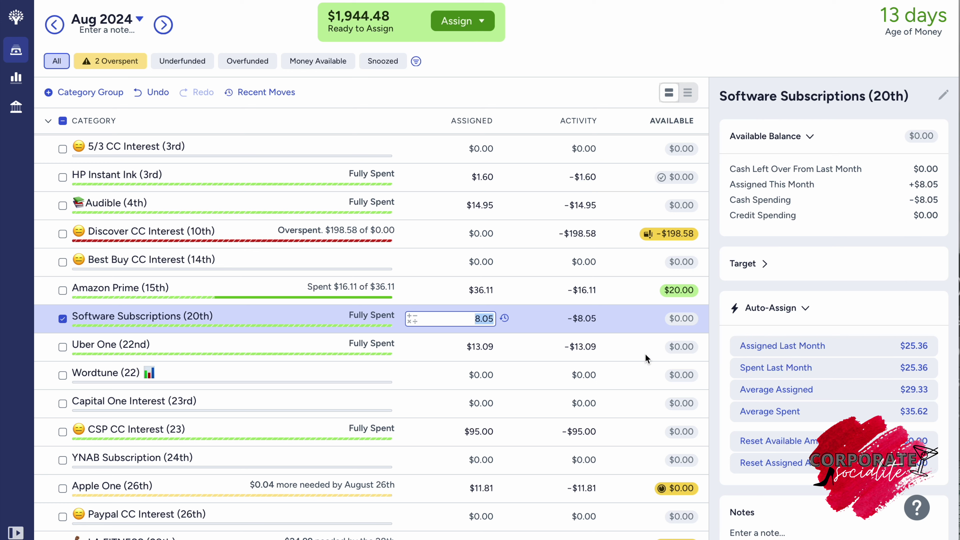
pyautogui.press('Right')
pyautogui.write('+10')
pyautogui.press('Return')
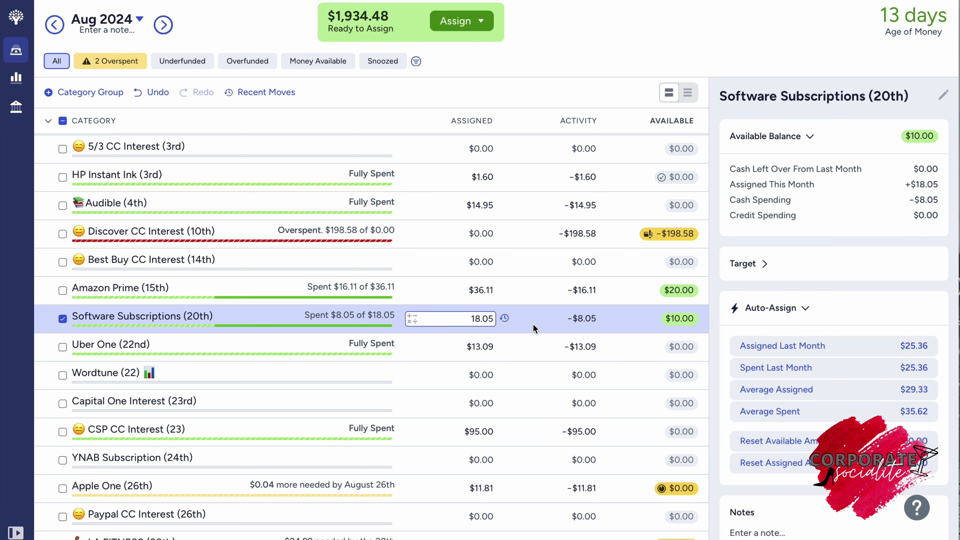
pyautogui.click(63, 319)
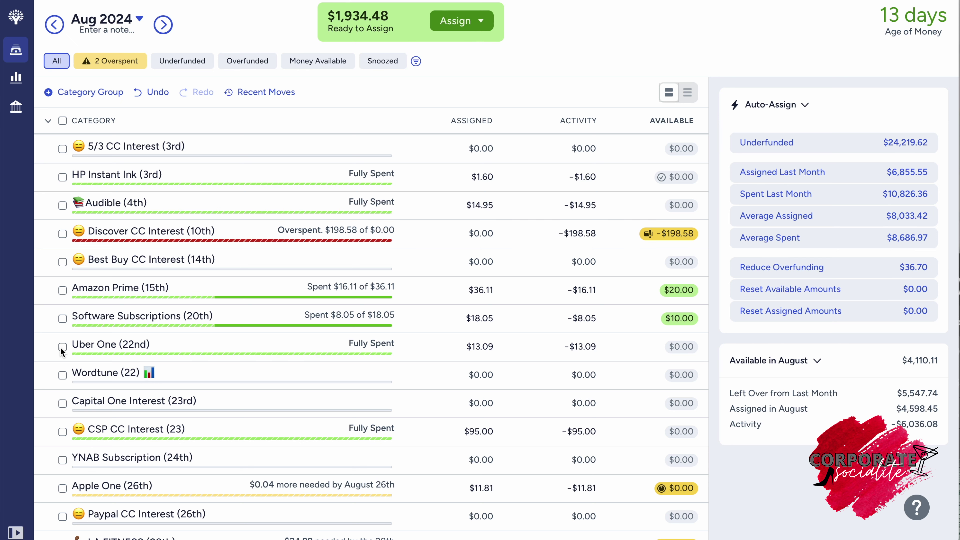
# Auto-assign last month's spending to Wordtune (22), YNAB Subscription (24th) and LA FITNESS (28th) together, and clear the selection.
pyautogui.scroll(-1, 60, 347)
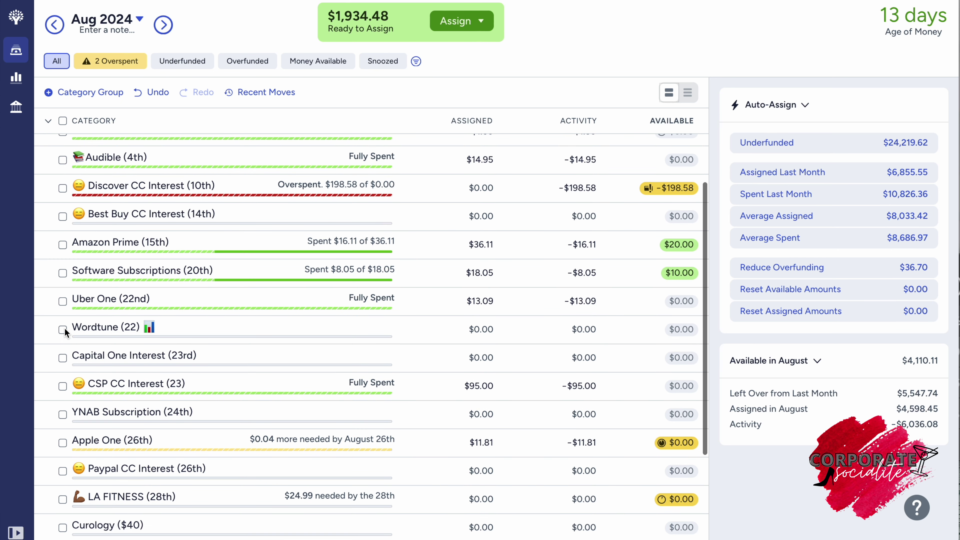
pyautogui.click(63, 328)
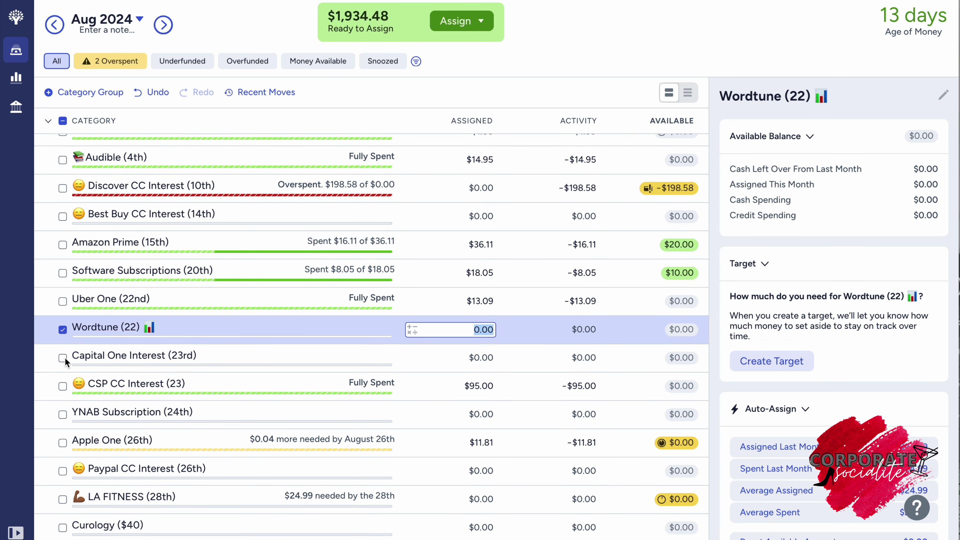
pyautogui.scroll(-1, 75, 388)
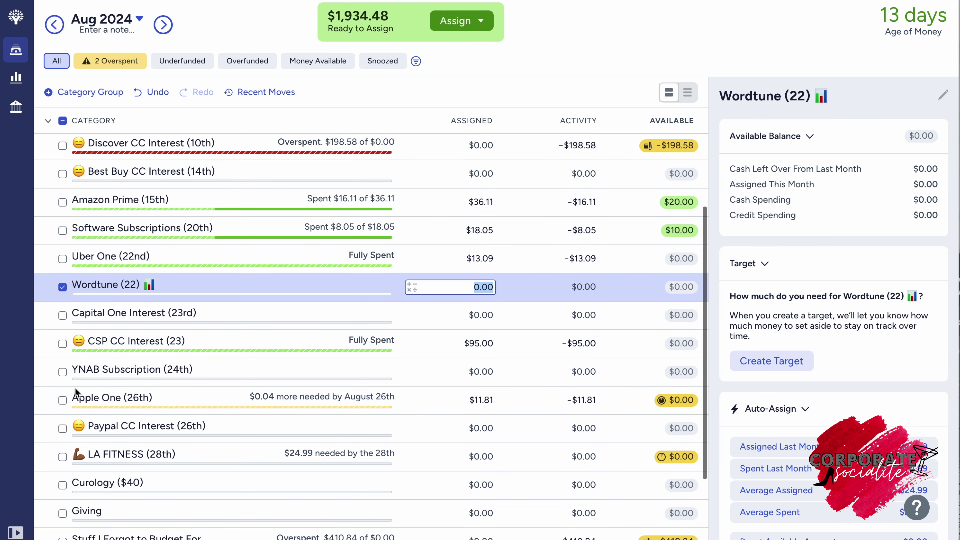
pyautogui.click(62, 372)
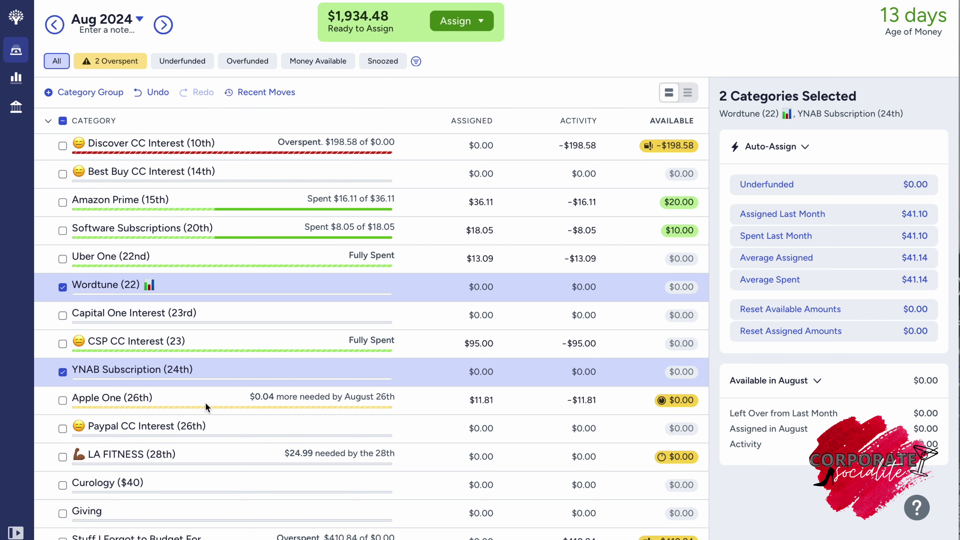
pyautogui.scroll(-1, 205, 402)
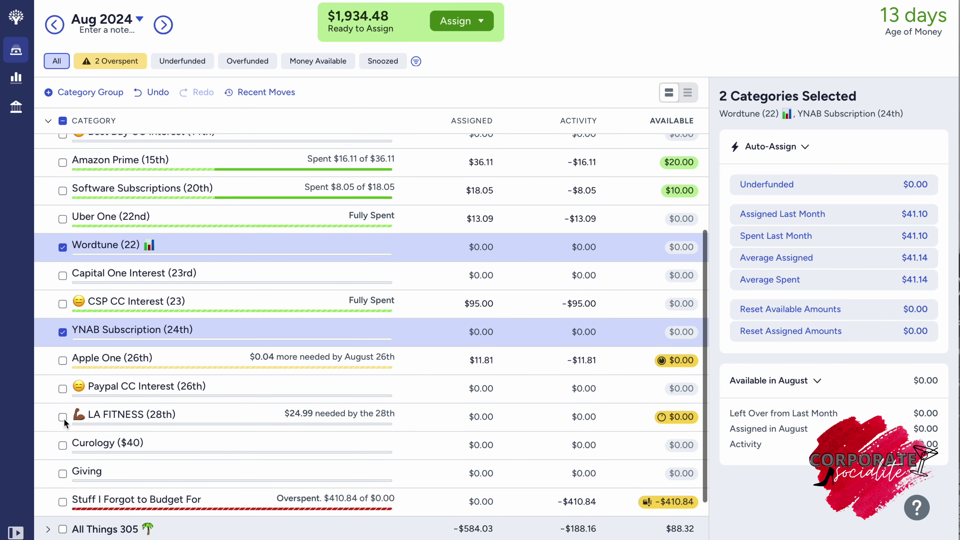
pyautogui.click(63, 417)
pyautogui.click(803, 246)
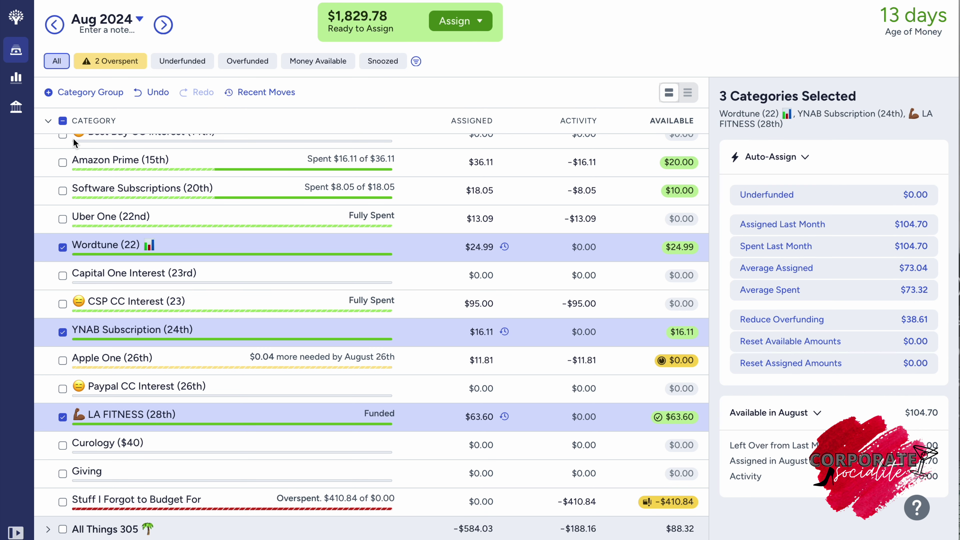
pyautogui.click(64, 120)
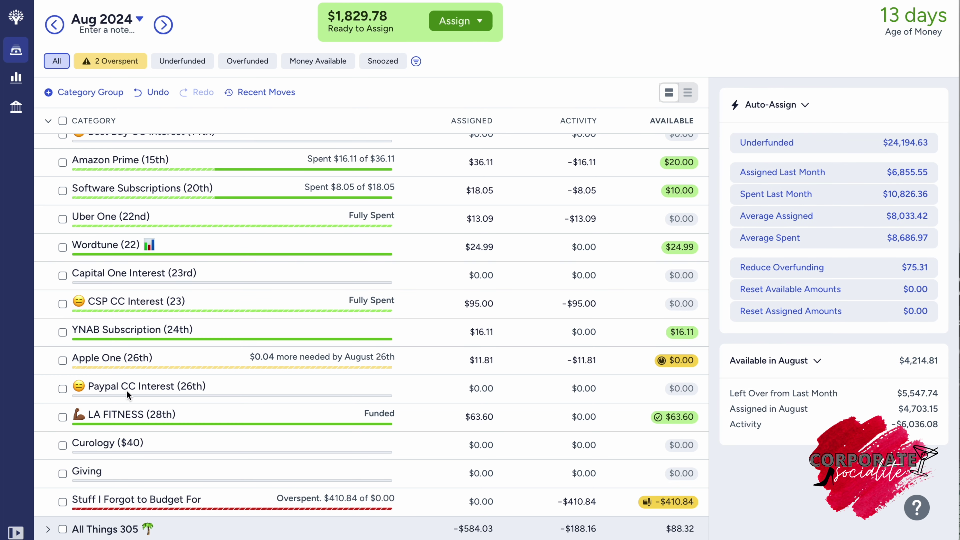
# Set LA FITNESS (28th)'s assigned amount to $12 and deselect the category.
pyautogui.click(233, 413)
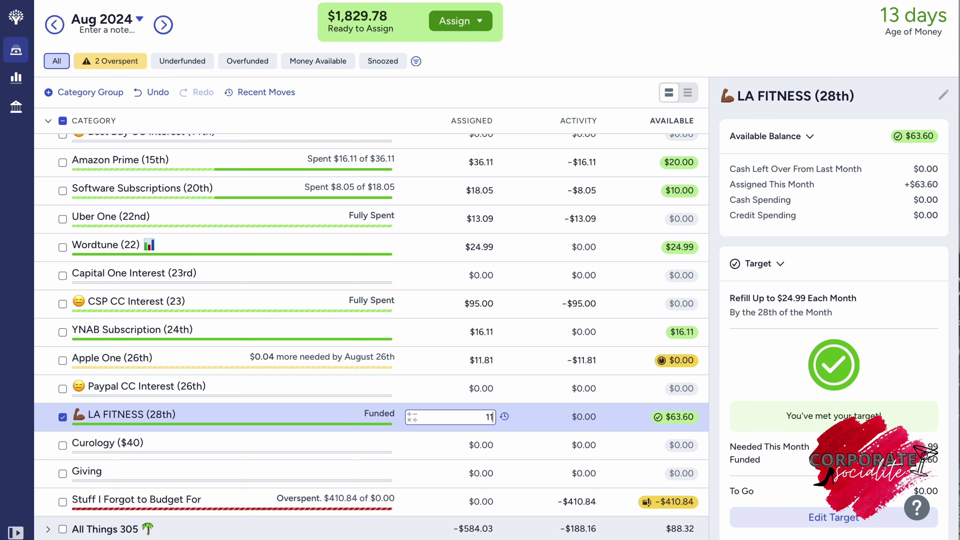
pyautogui.press('BackSpace')
pyautogui.write('2')
pyautogui.press('Return')
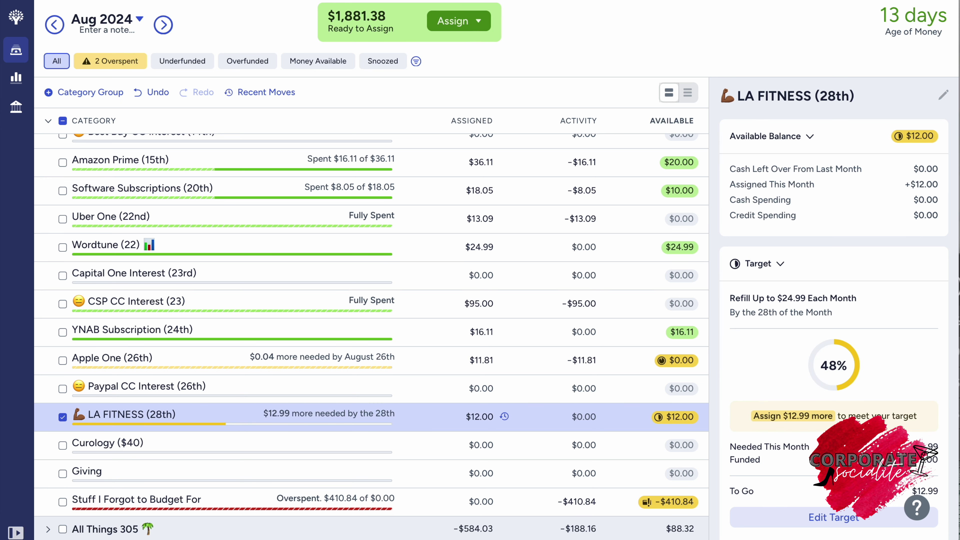
pyautogui.click(64, 418)
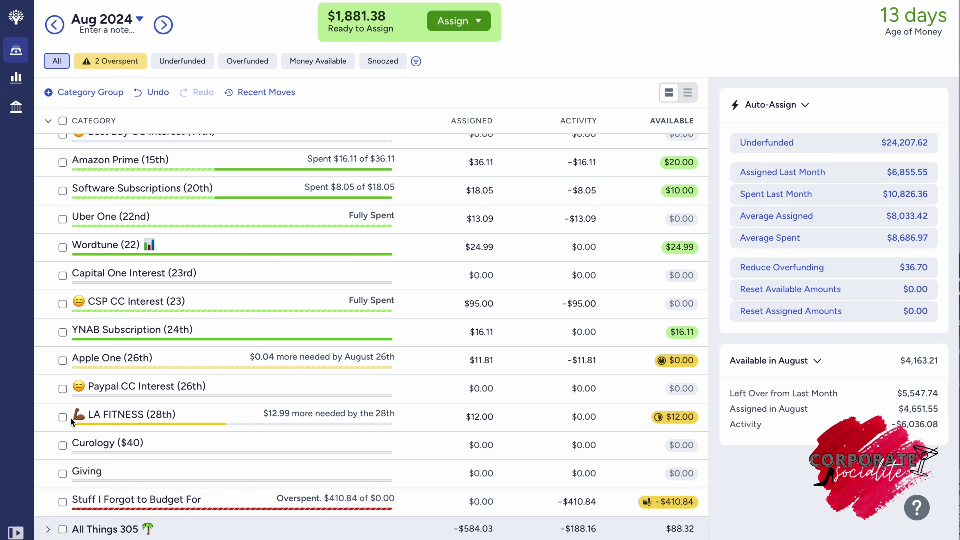
# Collapse the EXPEN$E$ group and expand the #Social-liting group to show its categories.
pyautogui.moveTo(70, 421); pyautogui.dragTo(46, 176)
pyautogui.click(48, 178)
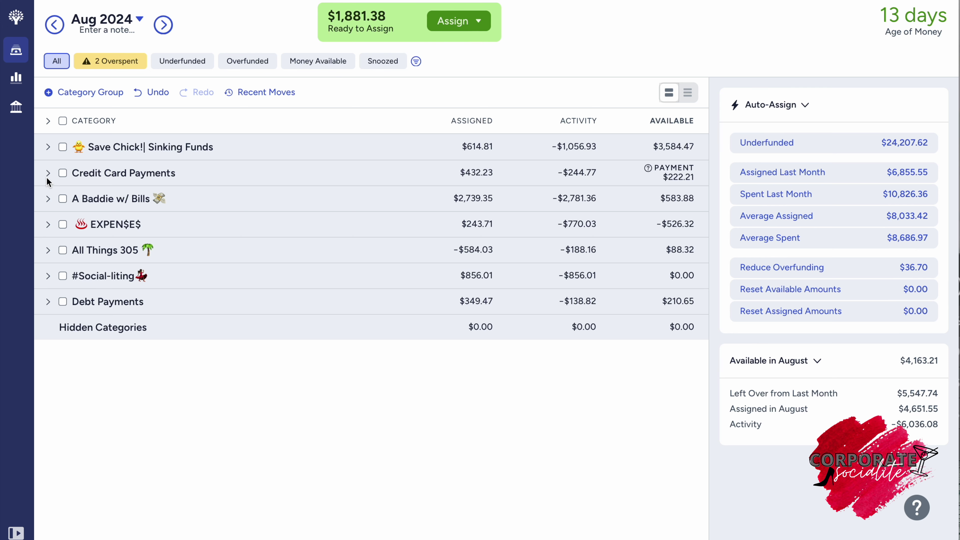
pyautogui.click(48, 278)
pyautogui.scroll(1, 201, 324)
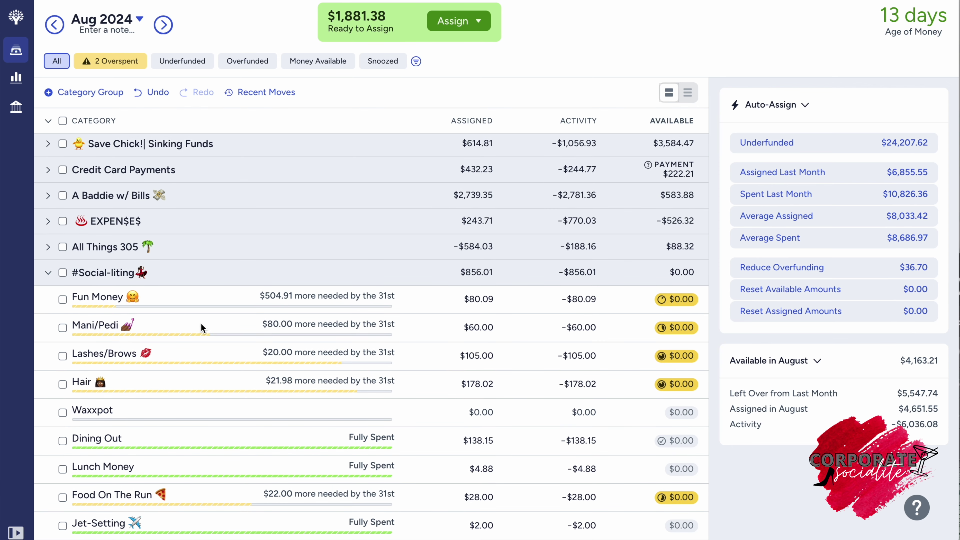
pyautogui.scroll(-3, 201, 326)
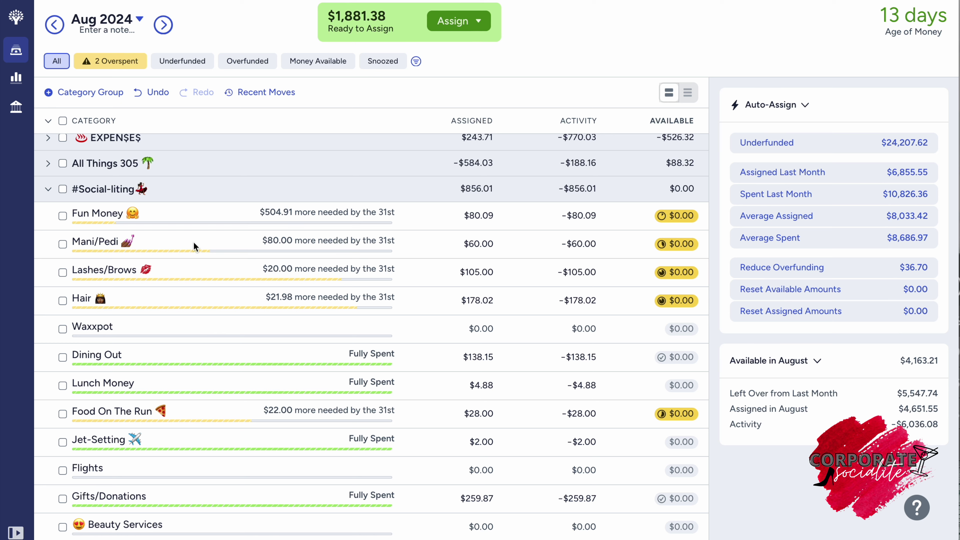
# Add $105 to Lashes/Brows's assigned amount and deselect the category.
pyautogui.click(486, 272)
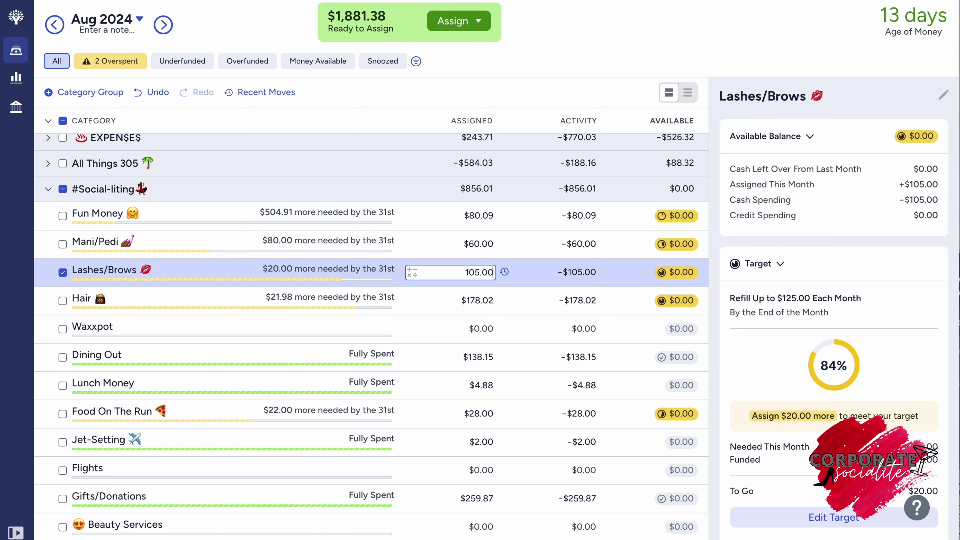
pyautogui.write('+')
pyautogui.write('105')
pyautogui.press('Return')
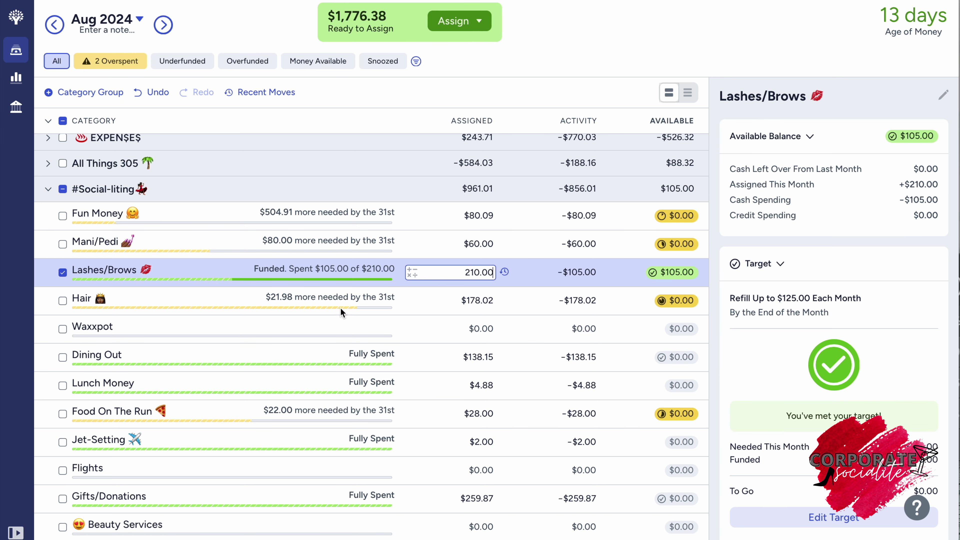
pyautogui.click(62, 273)
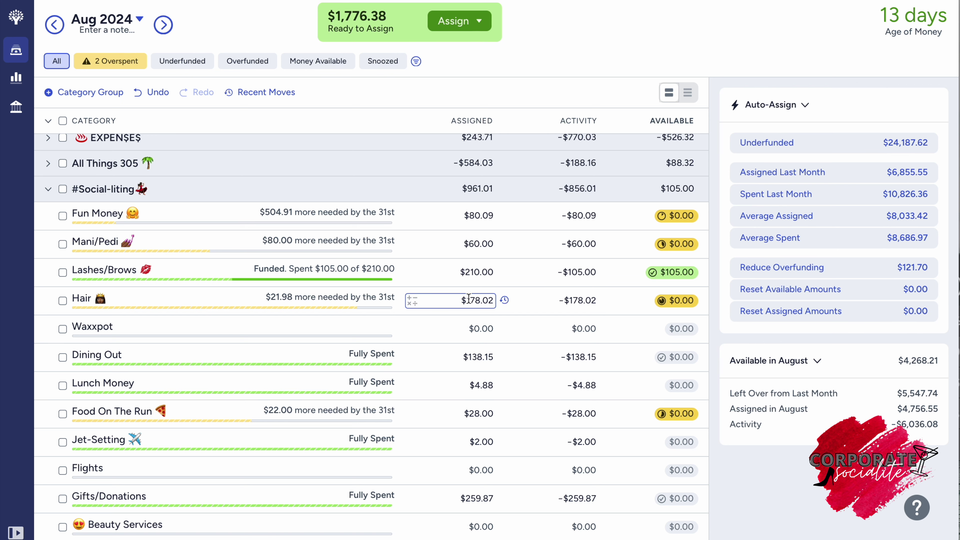
# Add $250 to Hair's assigned amount and deselect the category.
pyautogui.click(469, 299)
pyautogui.write('+250')
pyautogui.press('Return')
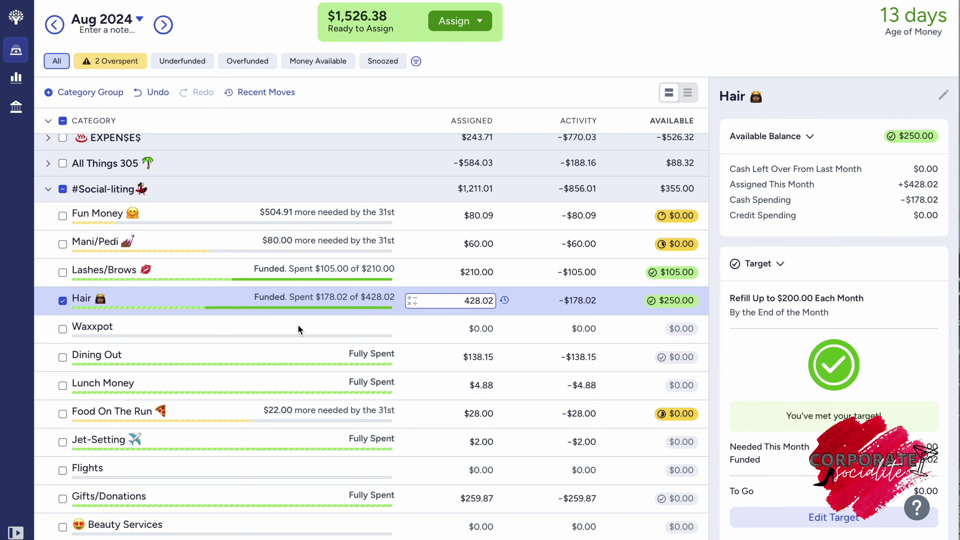
pyautogui.click(71, 305)
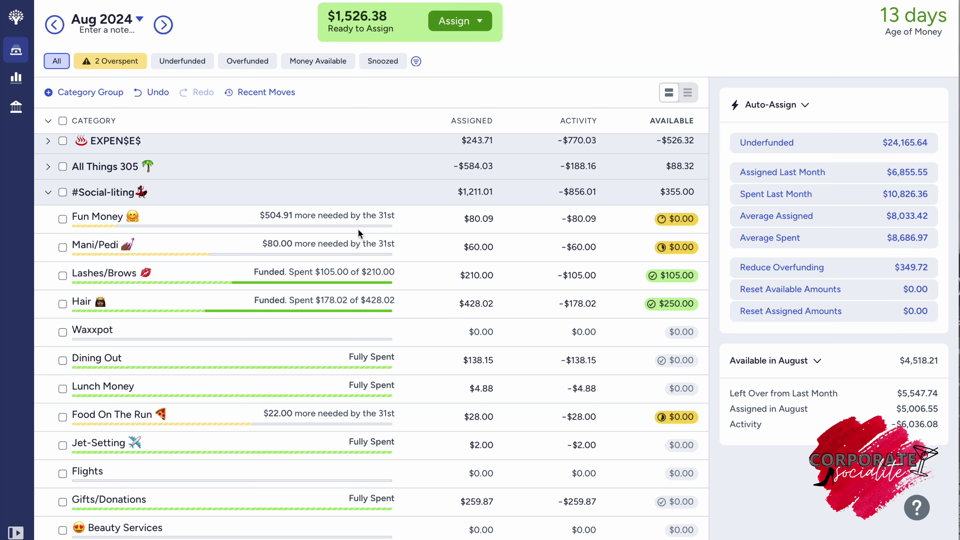
# Add $140 to the assigned amount of the Mani/Pedi category.
pyautogui.click(478, 247)
pyautogui.write('+140')
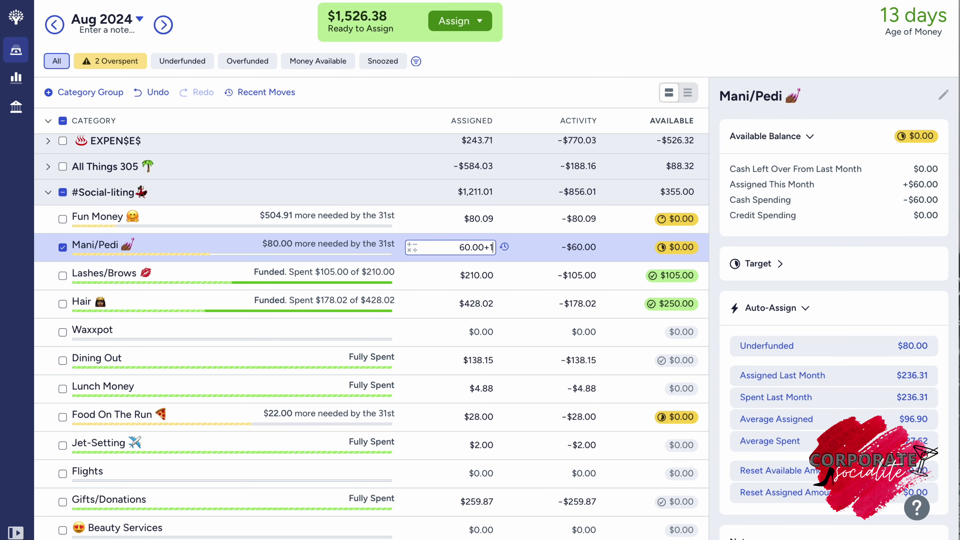
pyautogui.press('Return')
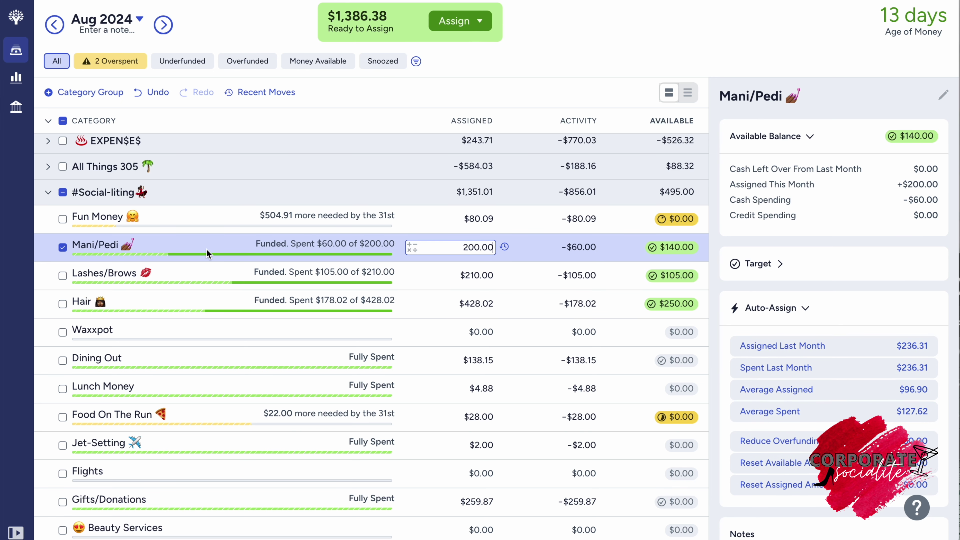
# Deselect Mani/Pedi and add $350 to the assigned amount of the Fun Money category.
pyautogui.click(62, 248)
pyautogui.click(480, 219)
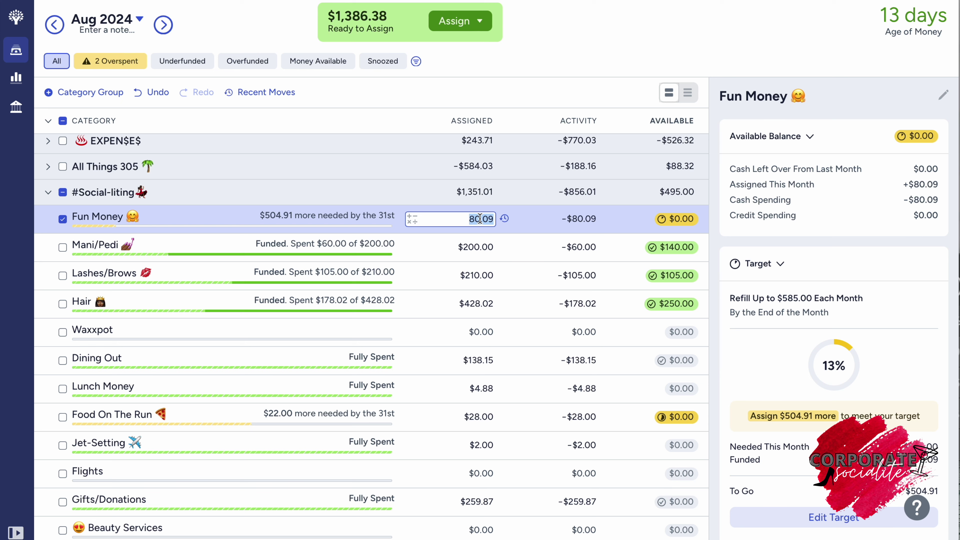
pyautogui.press('Right')
pyautogui.write('+350')
pyautogui.press('Return')
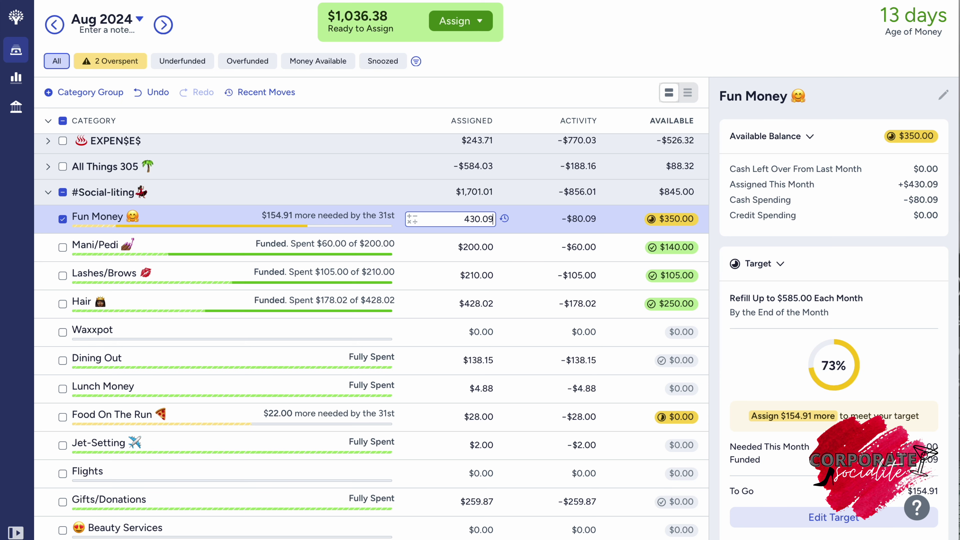
# Subtract $100 from Hair's assigned amount and deselect the category.
pyautogui.click(485, 303)
pyautogui.press('Right')
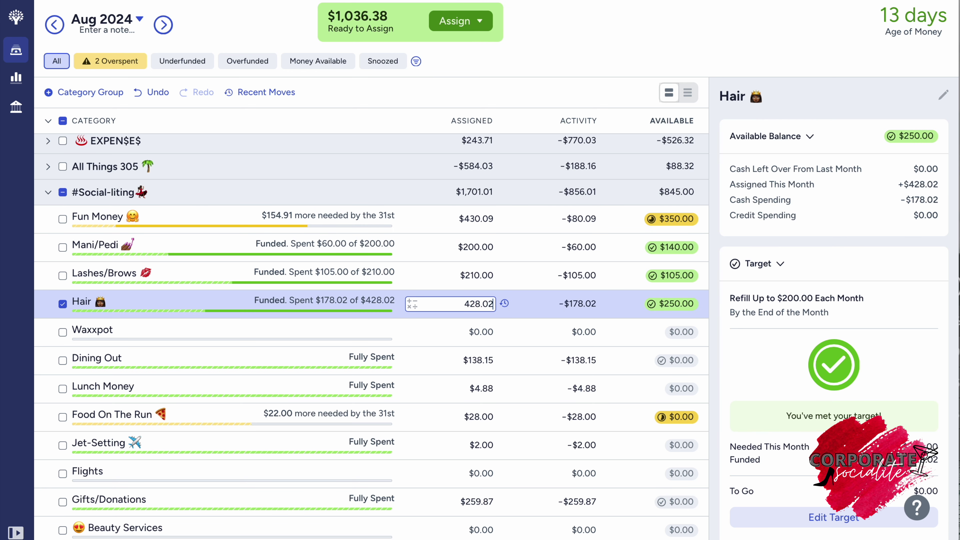
pyautogui.write('-100')
pyautogui.press('Return')
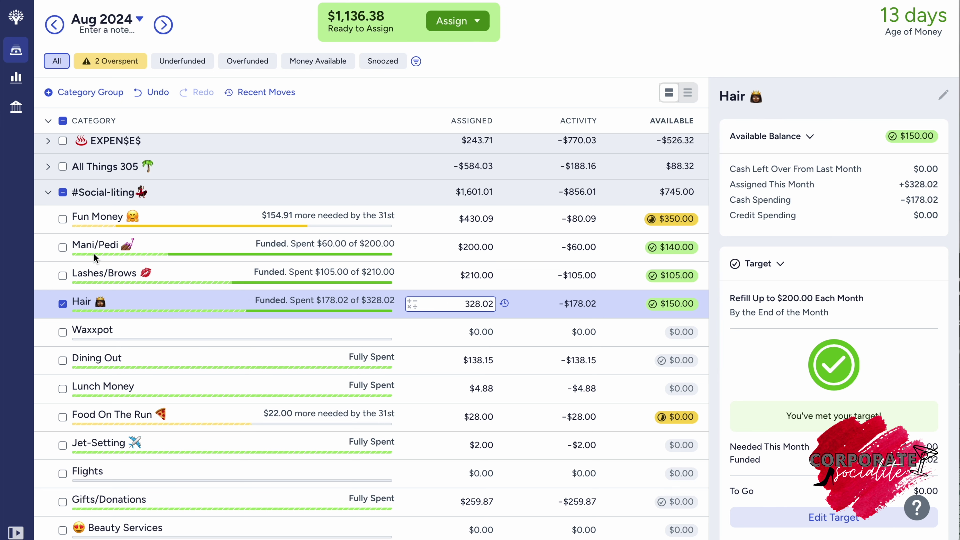
pyautogui.click(63, 304)
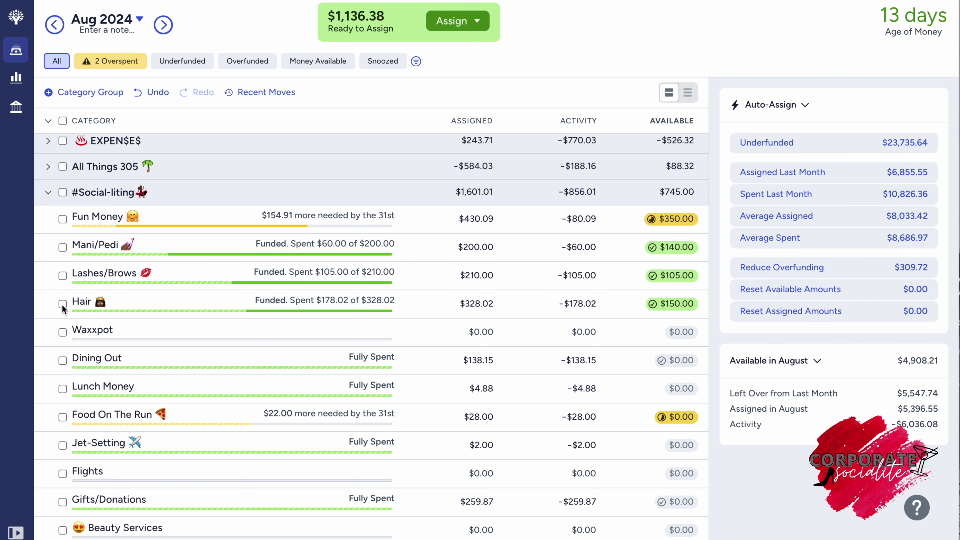
# Add $60 to Dining Out's assigned amount and deselect the category.
pyautogui.click(490, 333)
pyautogui.press('Escape')
pyautogui.scroll(-2, 349, 339)
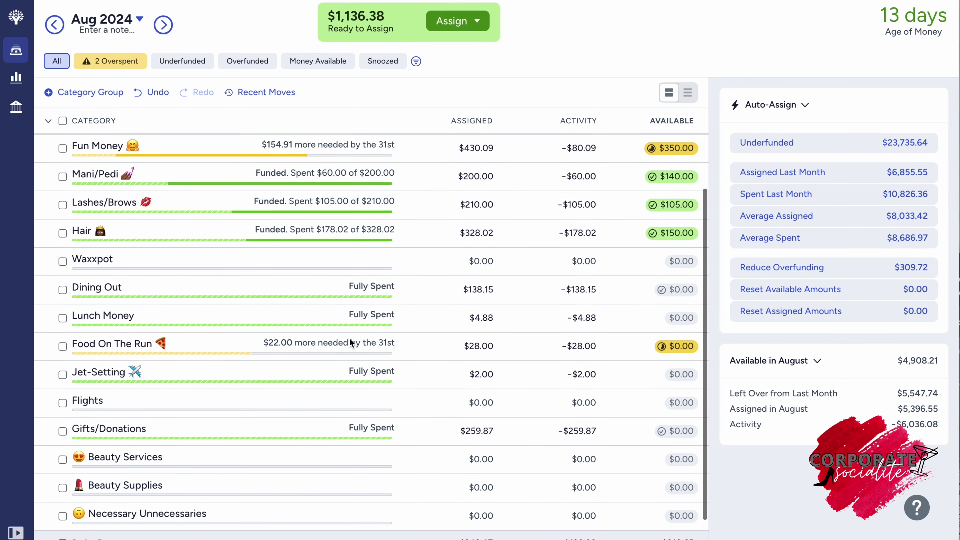
pyautogui.click(488, 316)
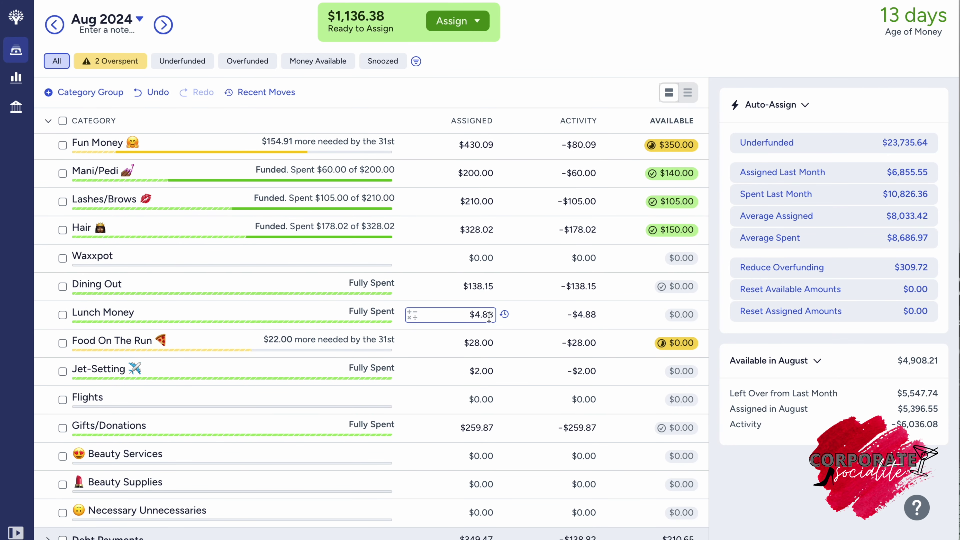
pyautogui.press('Up')
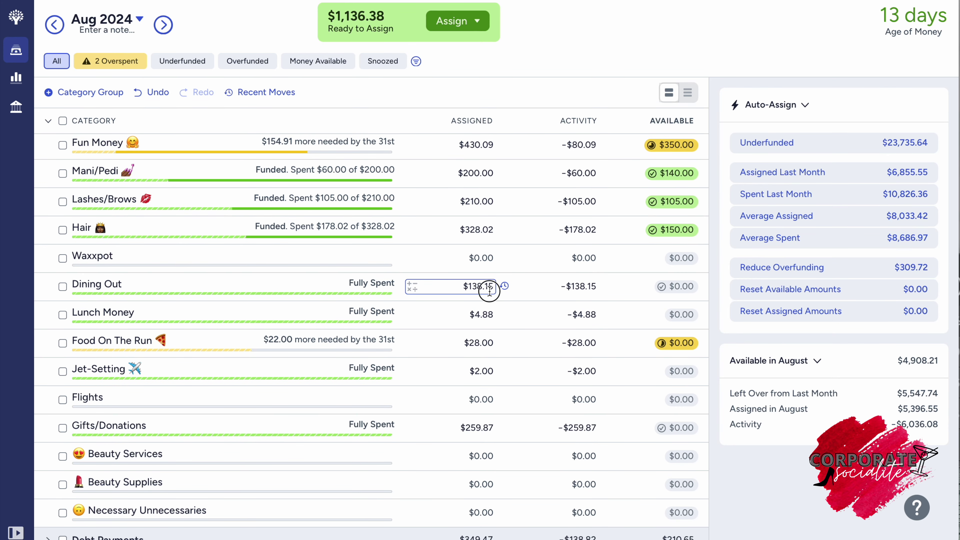
pyautogui.click(490, 290)
pyautogui.click(490, 290)
pyautogui.write('+60')
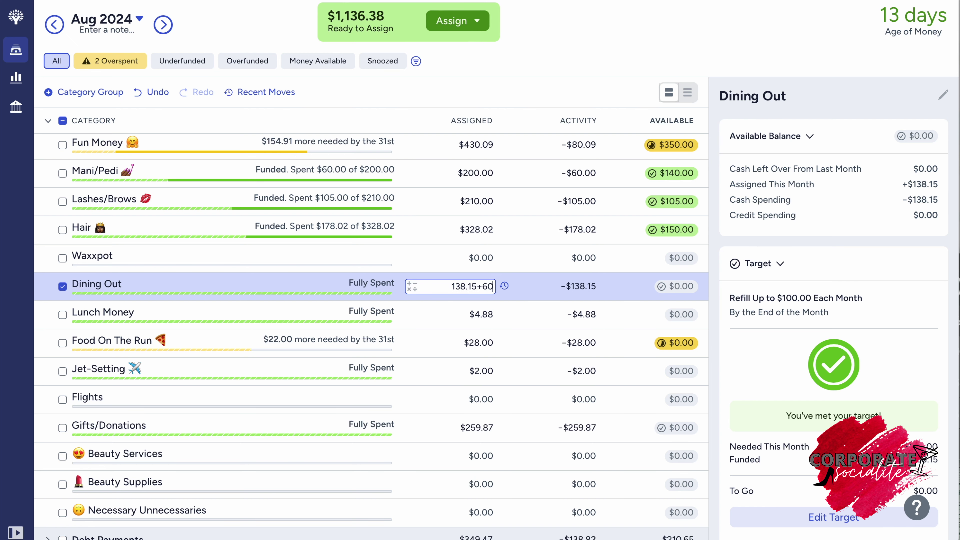
pyautogui.press('Return')
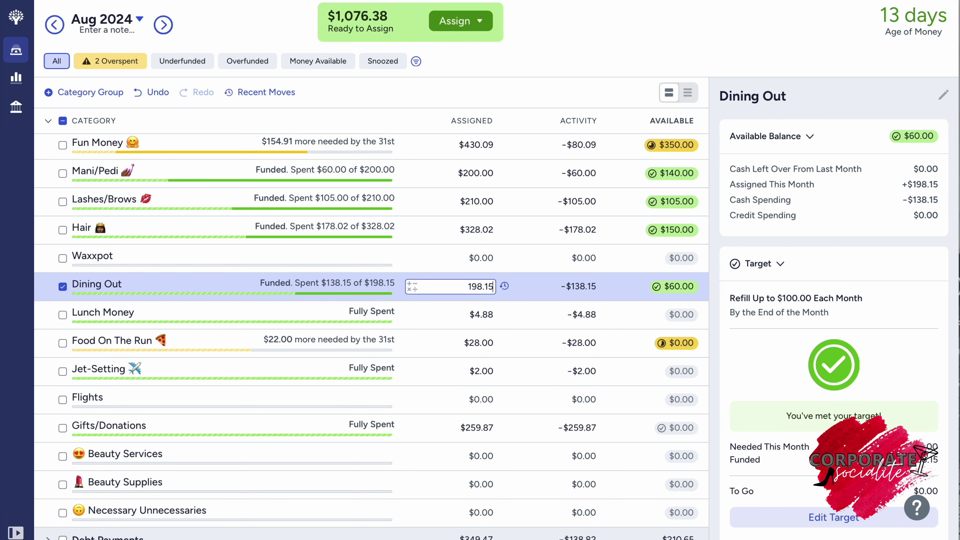
pyautogui.click(62, 287)
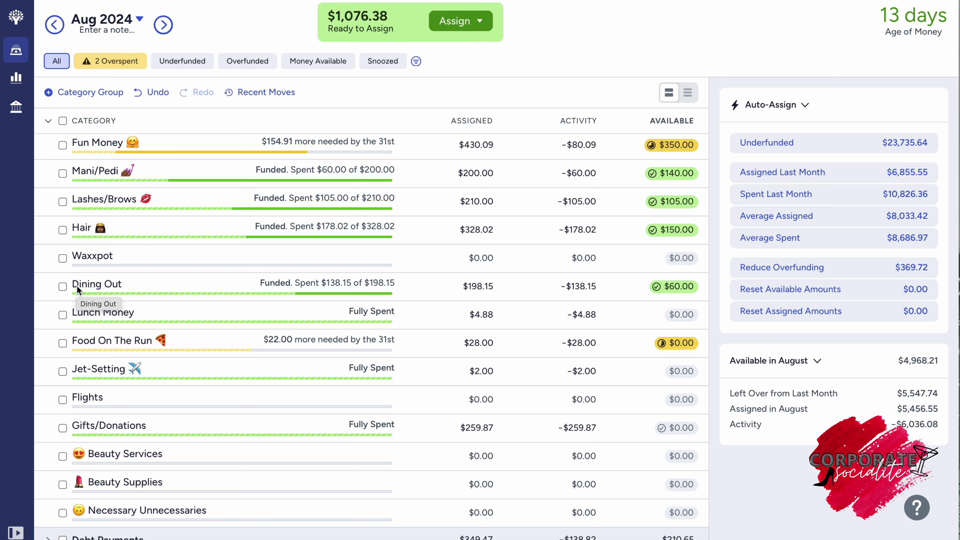
# Add $15 to Lunch Money's assigned amount and deselect the category.
pyautogui.click(476, 314)
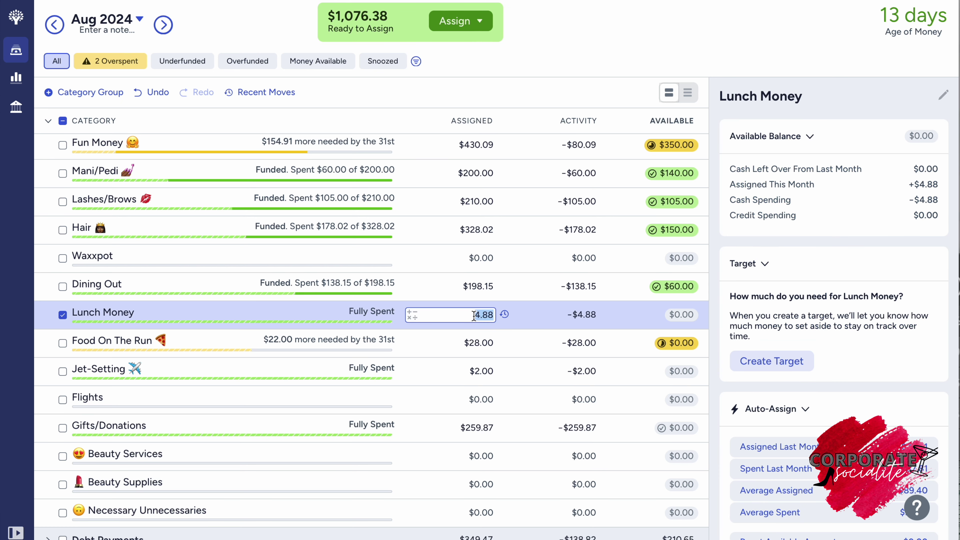
pyautogui.write('+15')
pyautogui.press('Return')
pyautogui.click(63, 316)
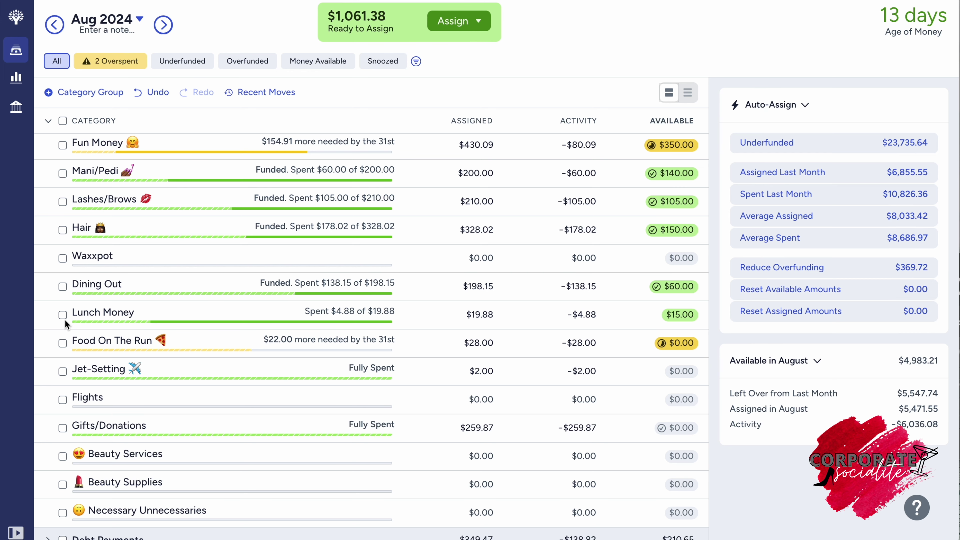
# Assign $150 to the Flights category and deselect it.
pyautogui.click(478, 398)
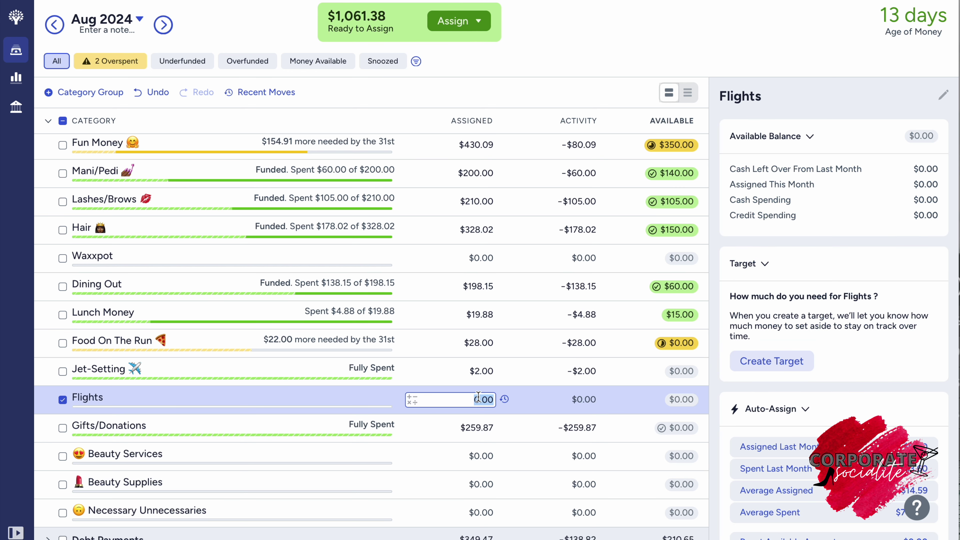
pyautogui.write('150')
pyautogui.press('Return')
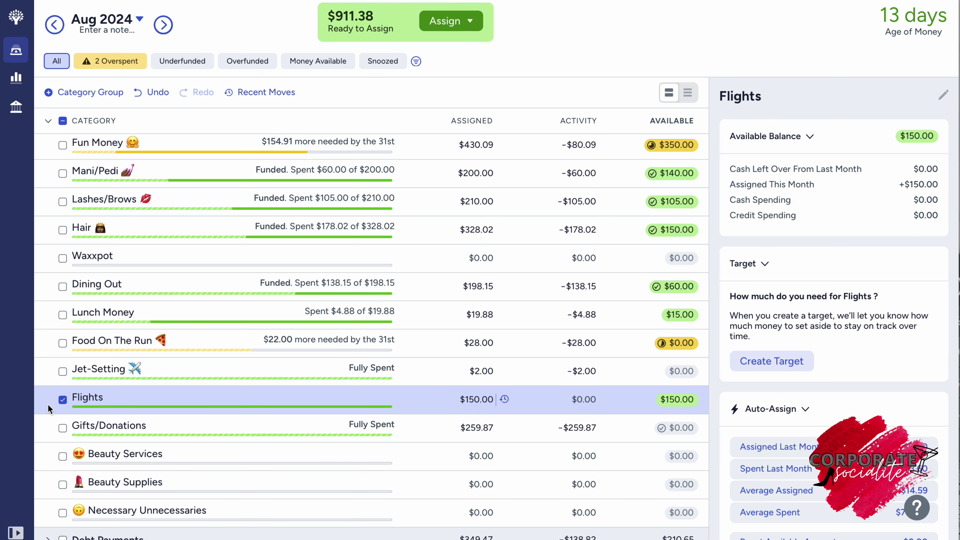
pyautogui.click(63, 400)
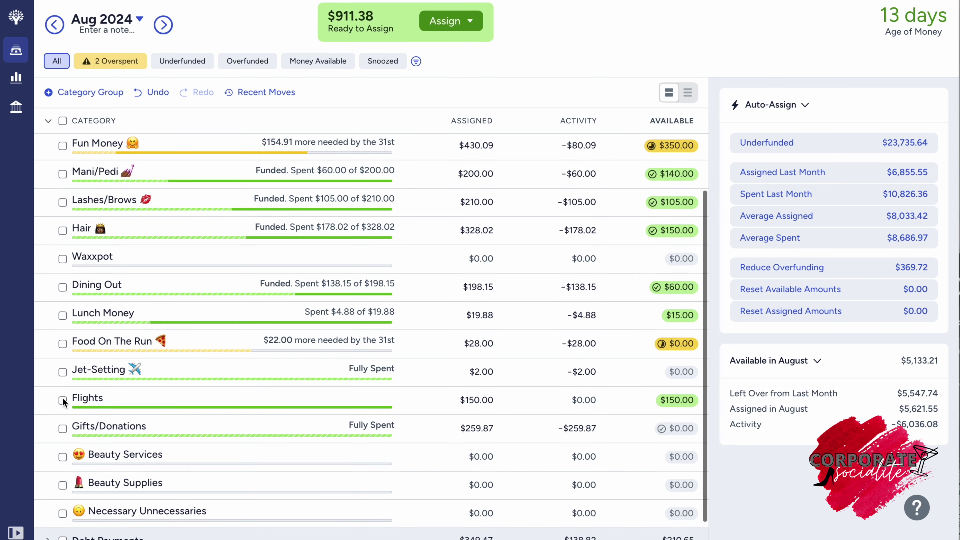
# Collapse the #Social-liting group and expand the Save Chick!| Sinking Funds group.
pyautogui.scroll(4, 63, 401)
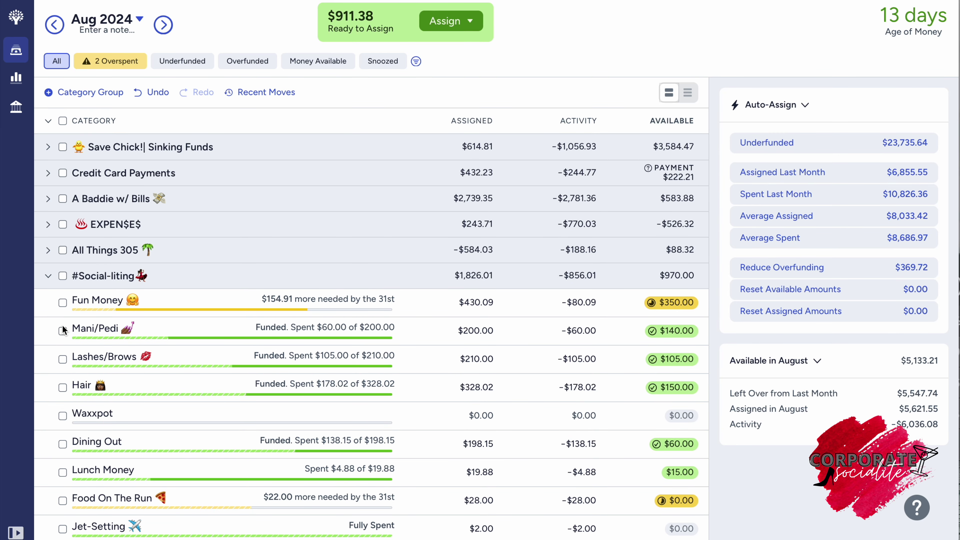
pyautogui.click(48, 276)
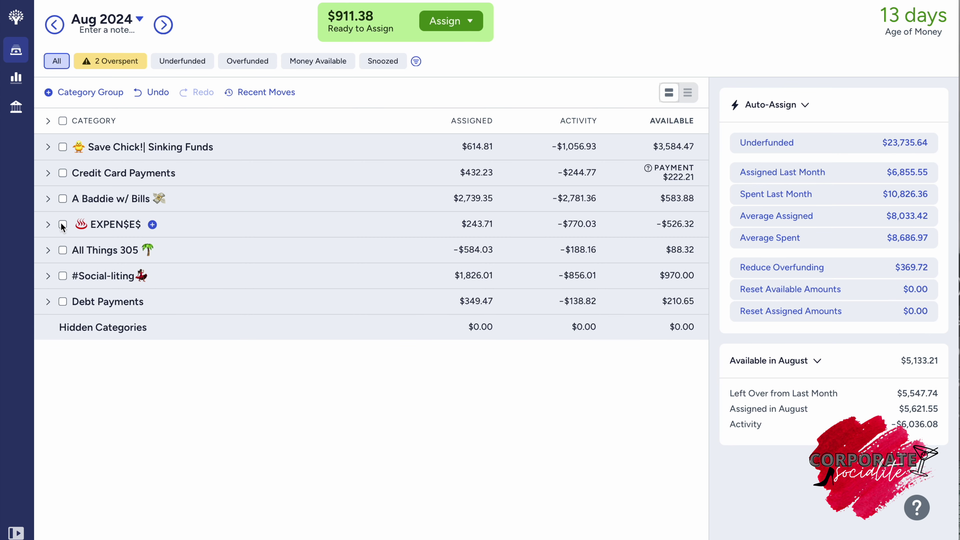
pyautogui.click(48, 147)
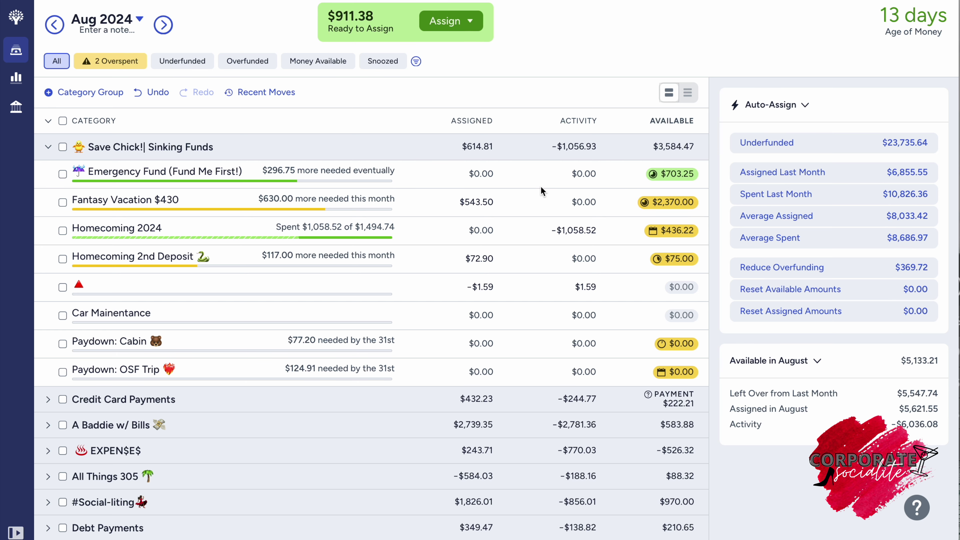
# Assign $75 to the Car Mainentance category and deselect it.
pyautogui.click(486, 315)
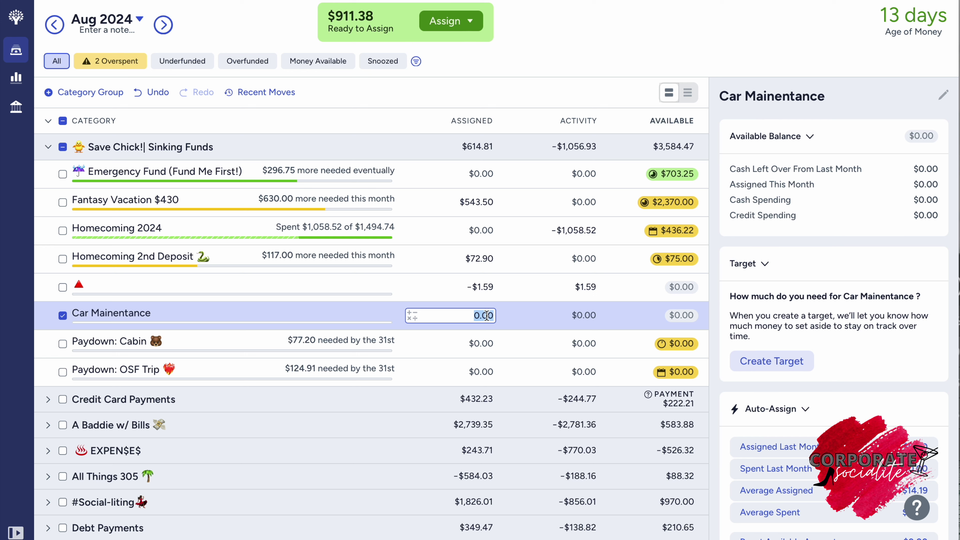
pyautogui.press('BackSpace')
pyautogui.write('75')
pyautogui.press('Return')
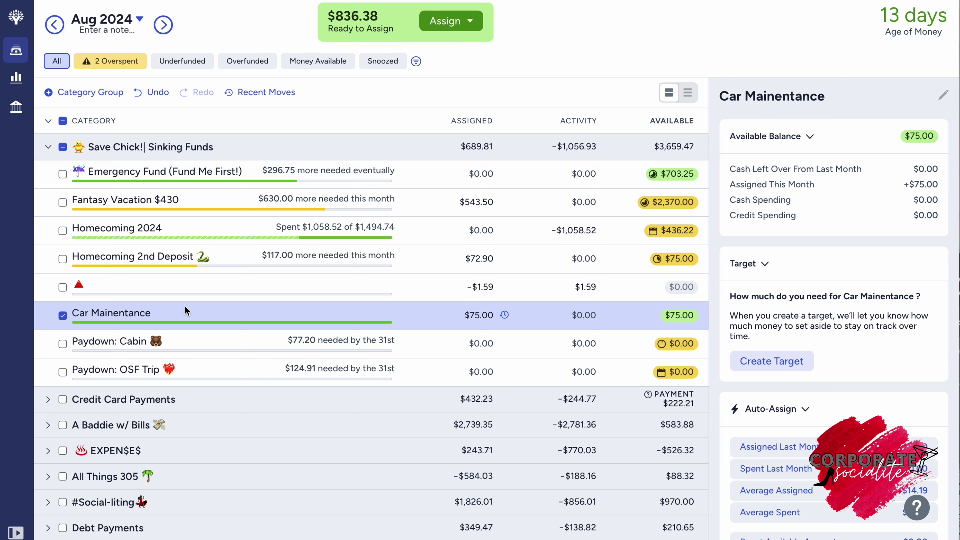
pyautogui.click(64, 316)
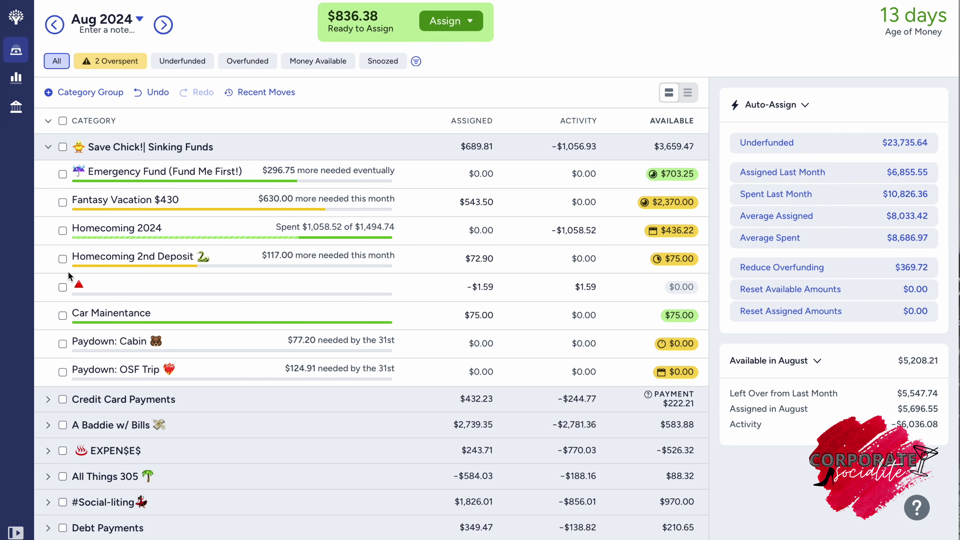
# Add $117 to Homecoming 2nd Deposit's assigned amount and deselect the category.
pyautogui.click(477, 260)
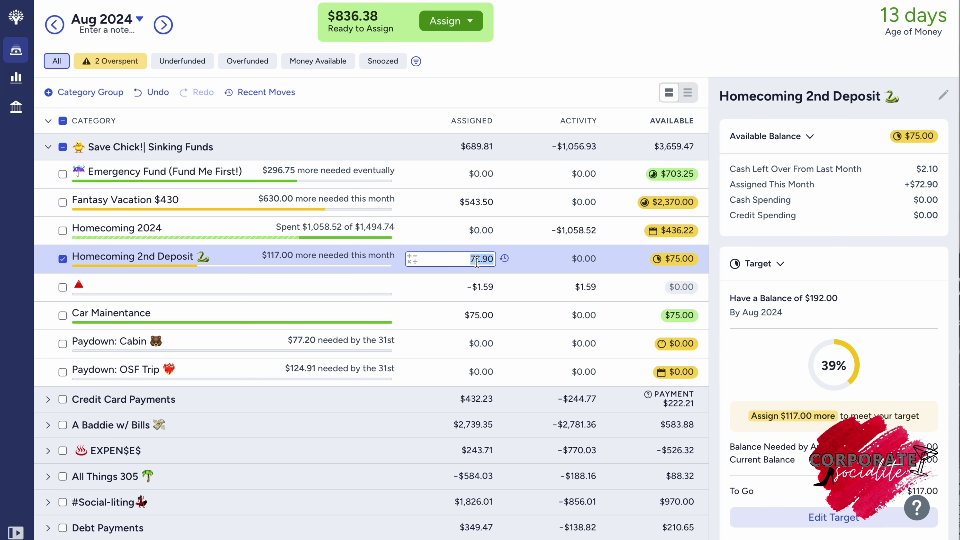
pyautogui.press('Right')
pyautogui.write('+117')
pyautogui.press('Return')
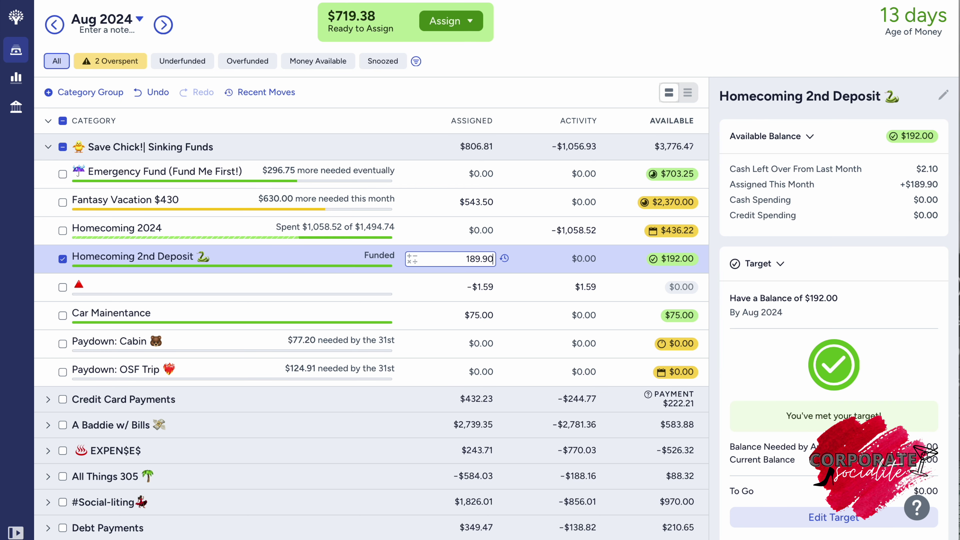
pyautogui.click(63, 259)
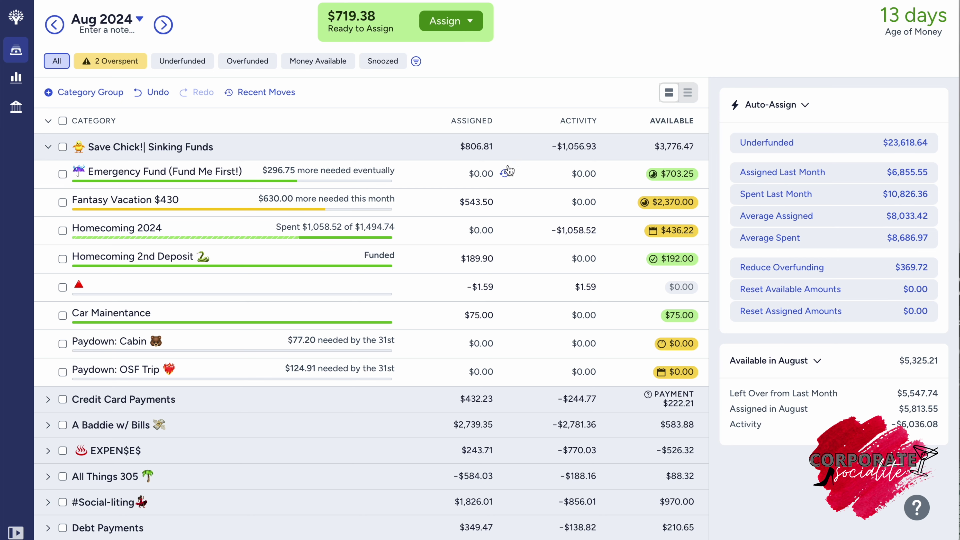
# Assign the difference 750-703.25 to the Emergency Fund category and deselect it.
pyautogui.click(487, 173)
pyautogui.write('5')
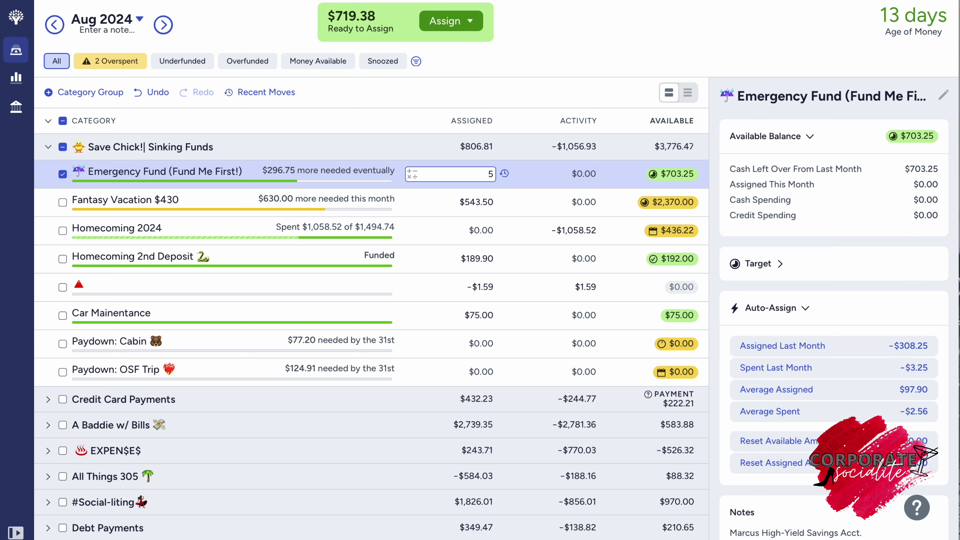
pyautogui.press('BackSpace')
pyautogui.write('750-703.25')
pyautogui.press('Return')
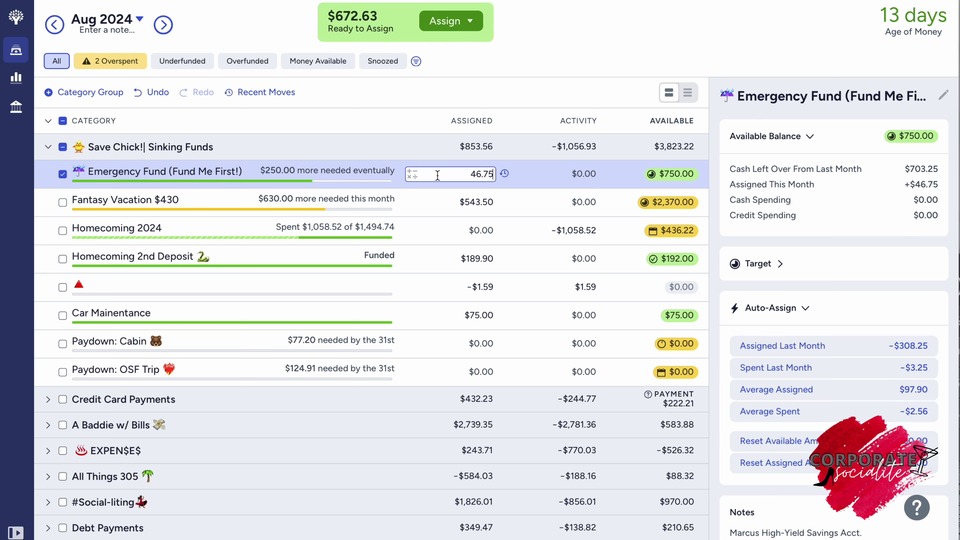
pyautogui.click(63, 174)
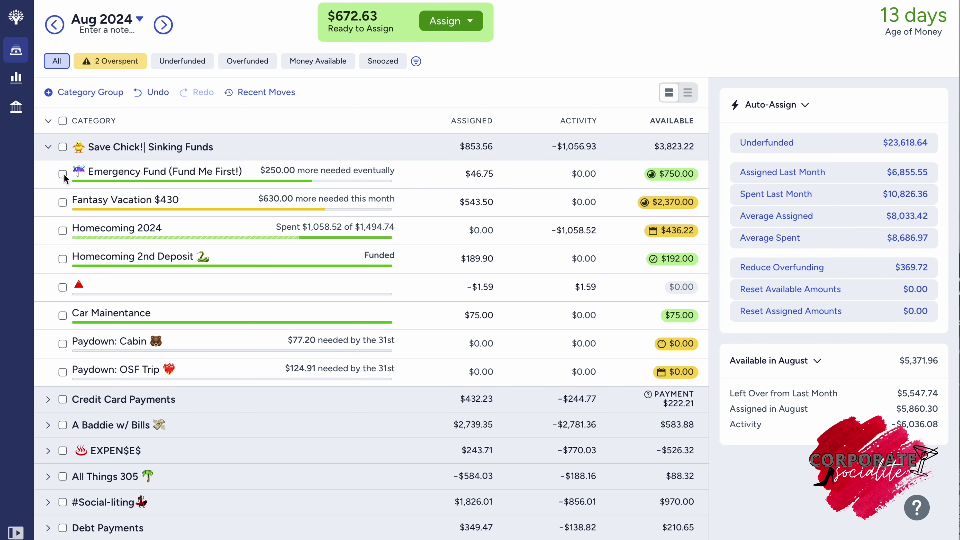
# Switch from the sinking funds group to Credit Card Payments and add (50-37.36) to Chase Sapphire CC's assigned amount.
pyautogui.click(49, 148)
pyautogui.click(48, 173)
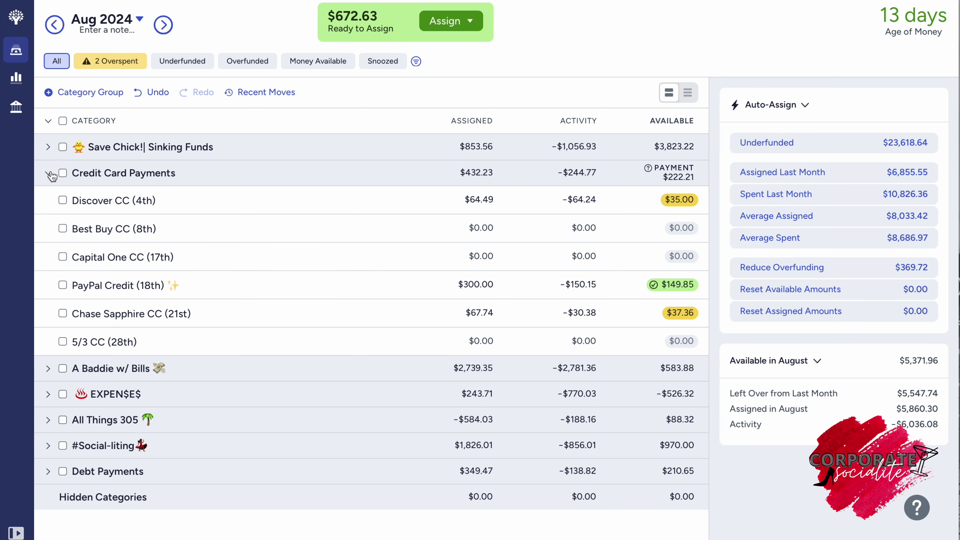
pyautogui.click(481, 312)
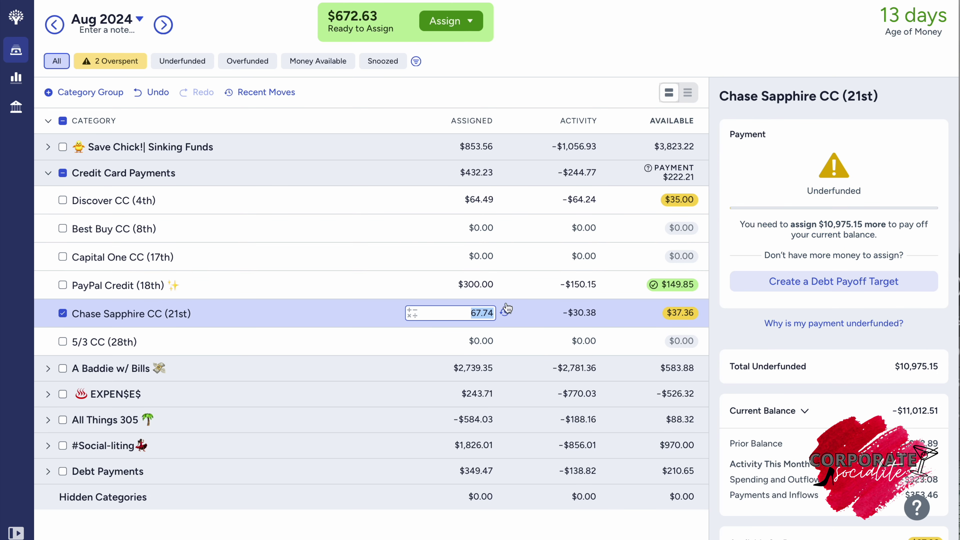
pyautogui.press('Right')
pyautogui.write('+(50-37.36)')
pyautogui.press('Return')
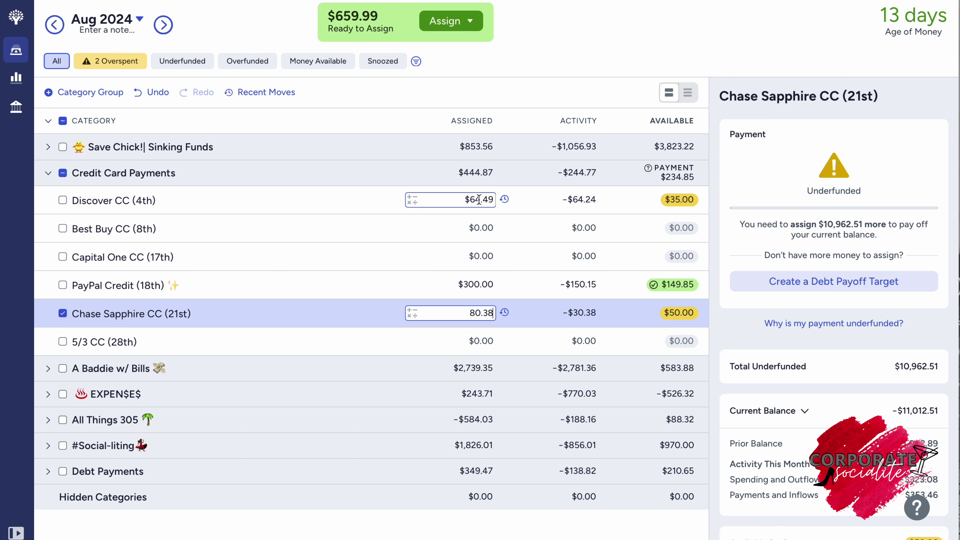
# Add (50-35) to the assigned amount of Discover CC in the Credit Card Payments group.
pyautogui.click(488, 201)
pyautogui.press('Right')
pyautogui.write('+(50-35)')
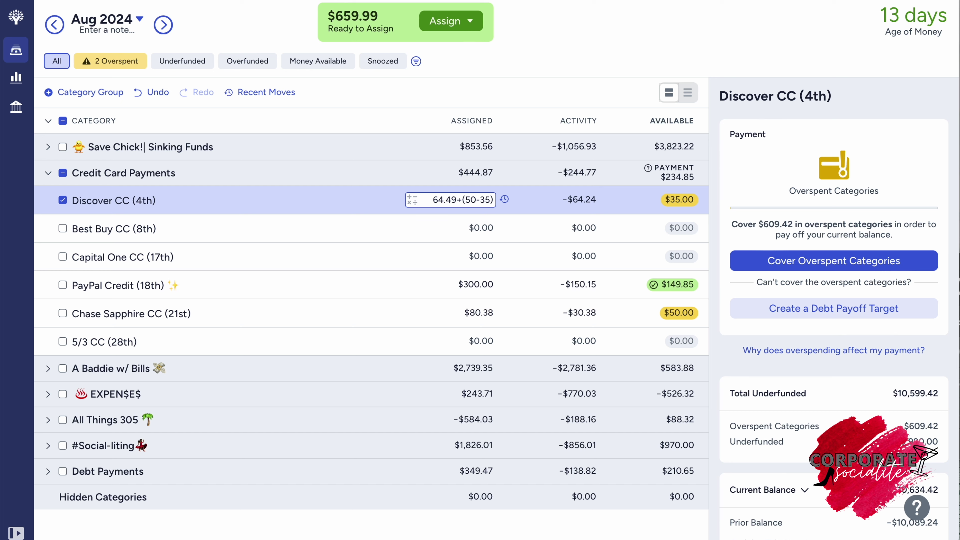
pyautogui.press('Return')
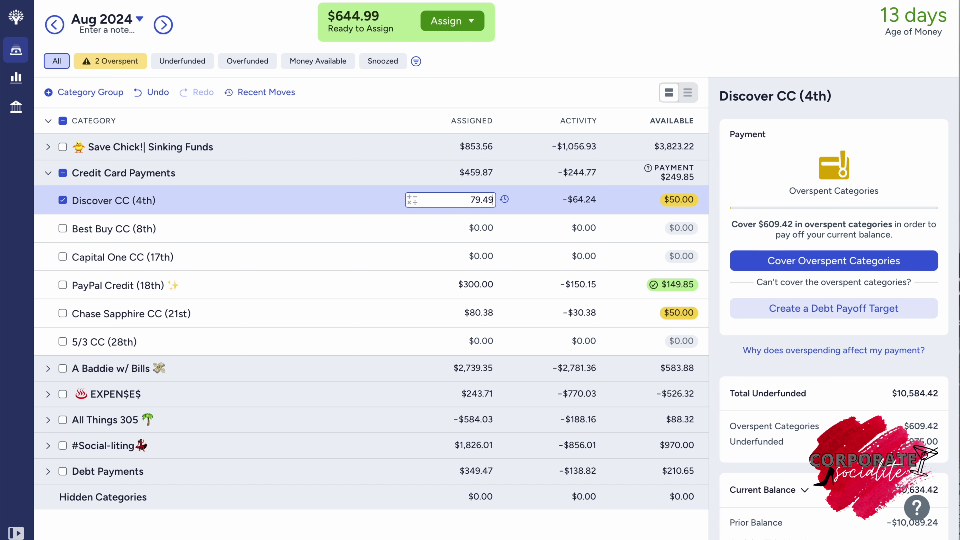
# Add (150-149.85) to the assigned amount of PayPal Credit in the Credit Card Payments group and deselect it.
pyautogui.click(477, 284)
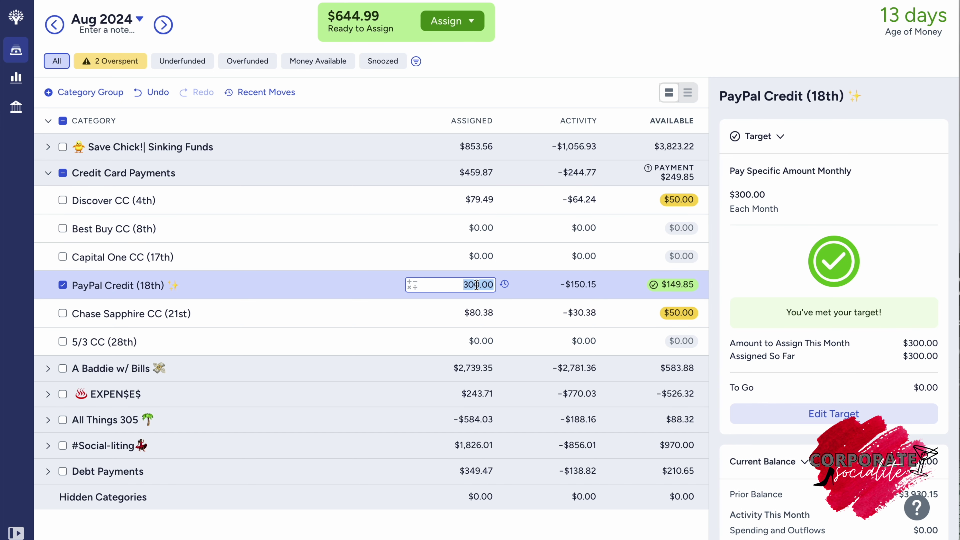
pyautogui.press('Right')
pyautogui.write('+(150-148')
pyautogui.press('BackSpace')
pyautogui.write('9.85)')
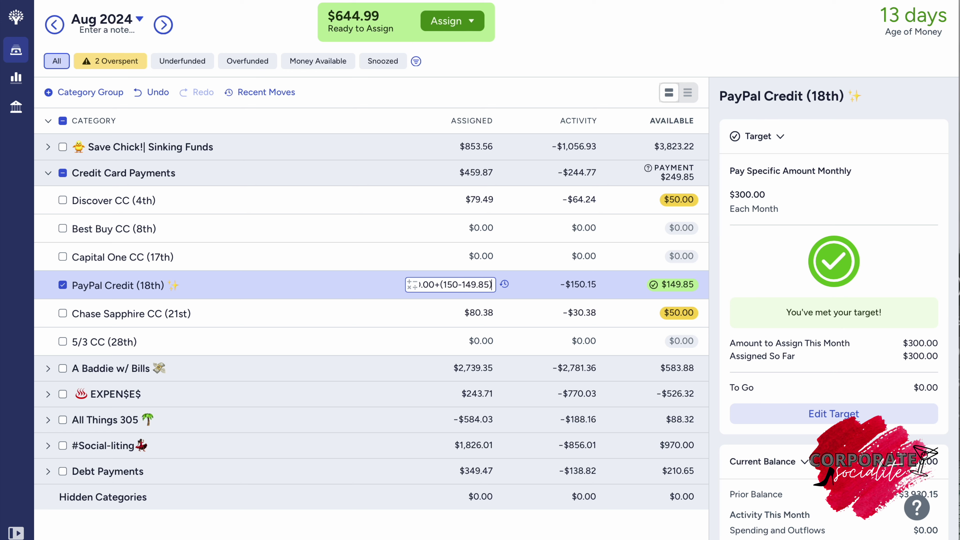
pyautogui.press('Return')
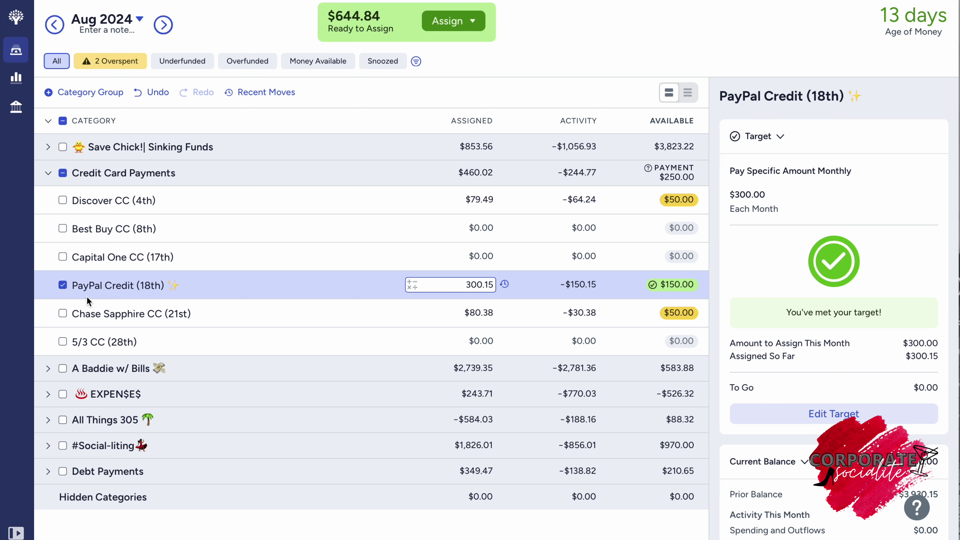
pyautogui.click(62, 285)
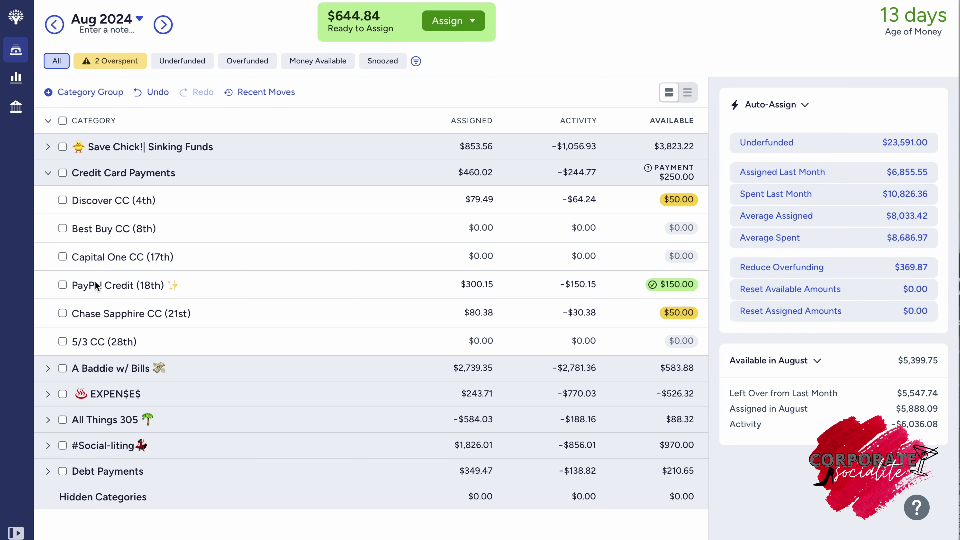
# Switch from Credit Card Payments to the A Baddie w/ Bills group and add $600 to Rent's assigned amount.
pyautogui.click(48, 174)
pyautogui.click(48, 199)
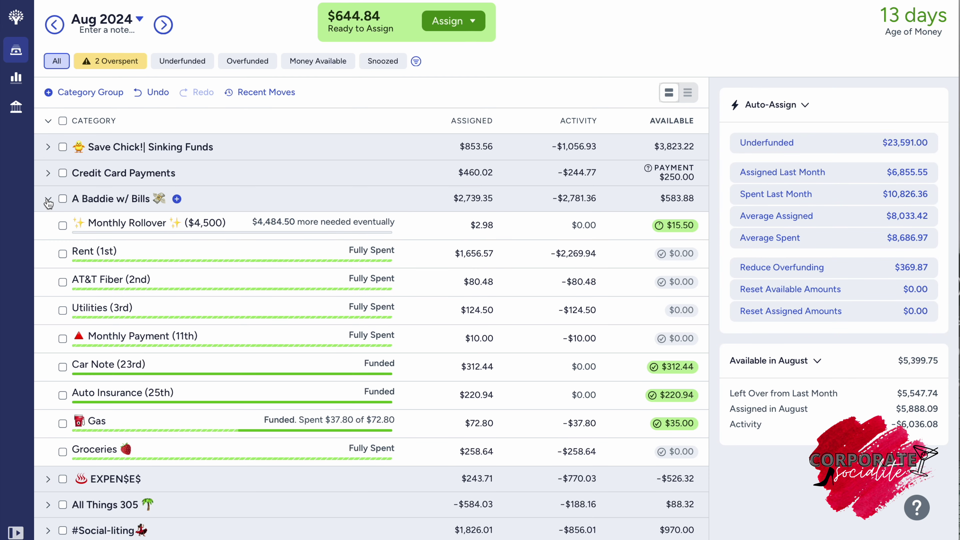
pyautogui.click(425, 259)
pyautogui.click(424, 259)
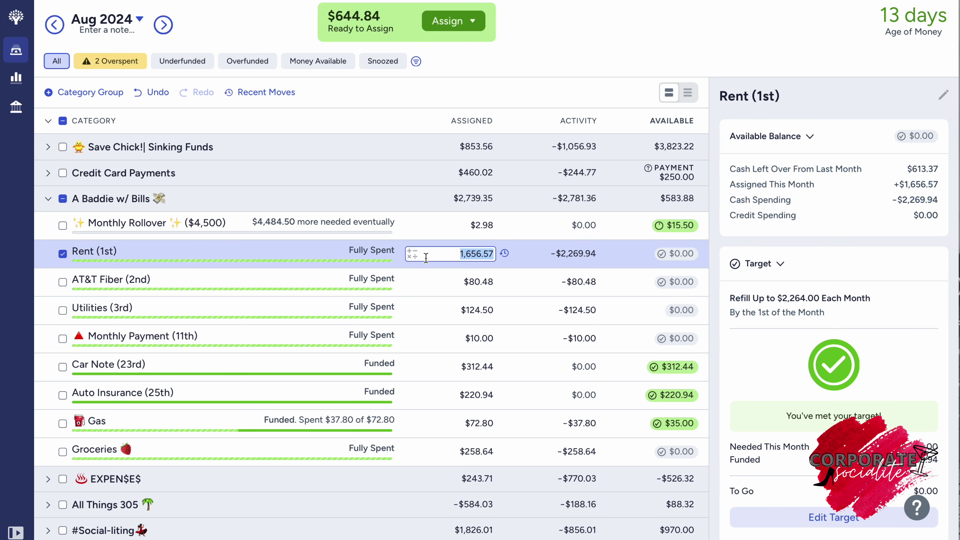
pyautogui.click(493, 252)
pyautogui.write('+655')
pyautogui.press('BackSpace')
pyautogui.press('BackSpace')
pyautogui.write('44')
pyautogui.press('BackSpace')
pyautogui.press('BackSpace')
pyautogui.write('00')
pyautogui.press('Return')
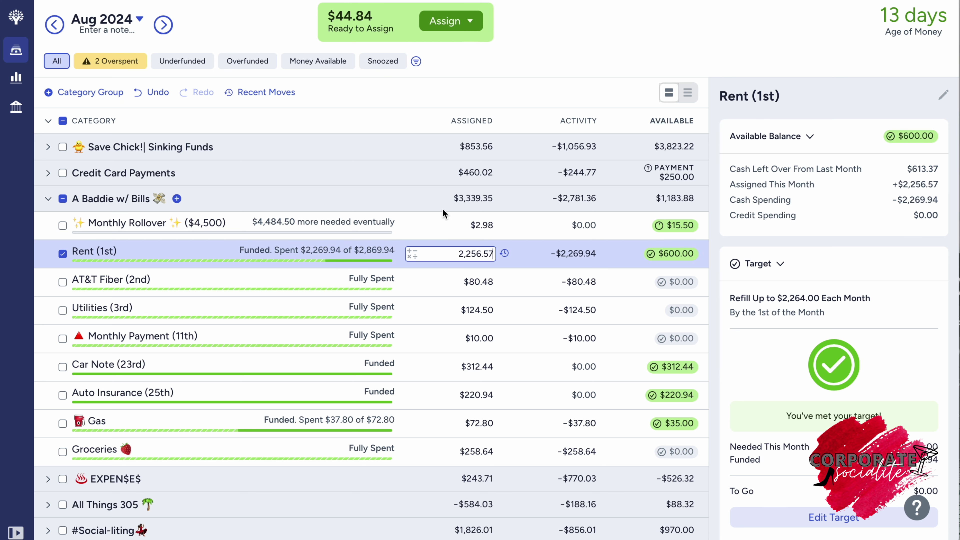
# Add $4.50 to Monthly Rollover's assigned amount, deselect the category and collapse the bills group.
pyautogui.click(475, 225)
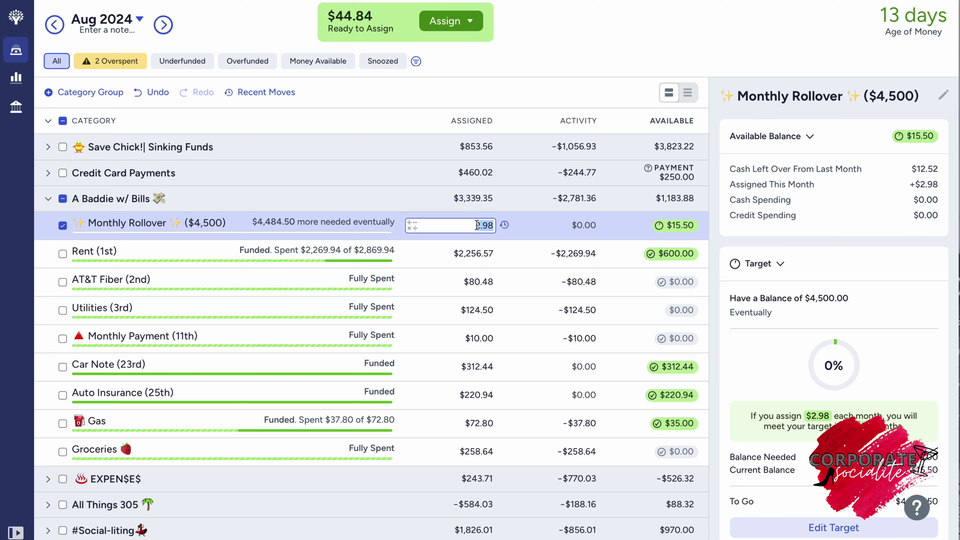
pyautogui.write('+4.50')
pyautogui.press('Return')
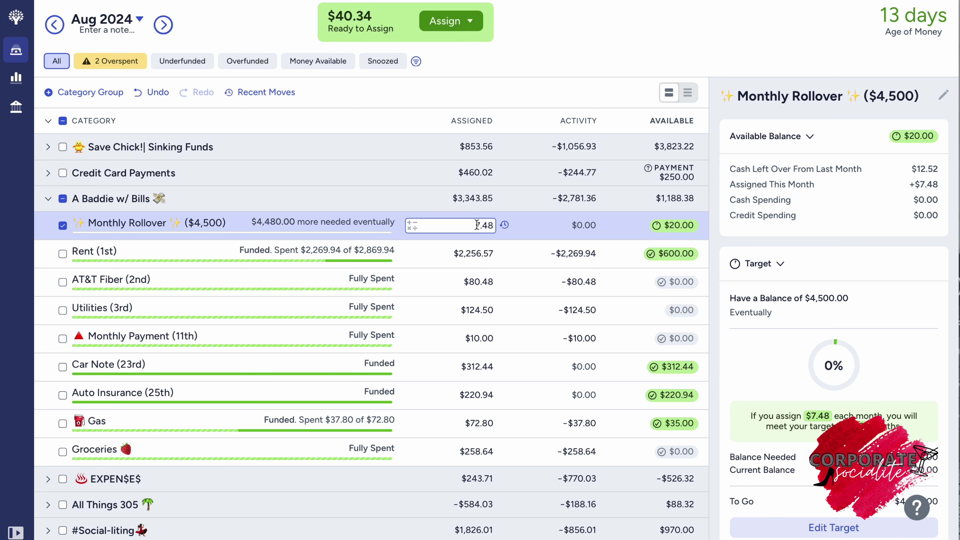
pyautogui.click(63, 226)
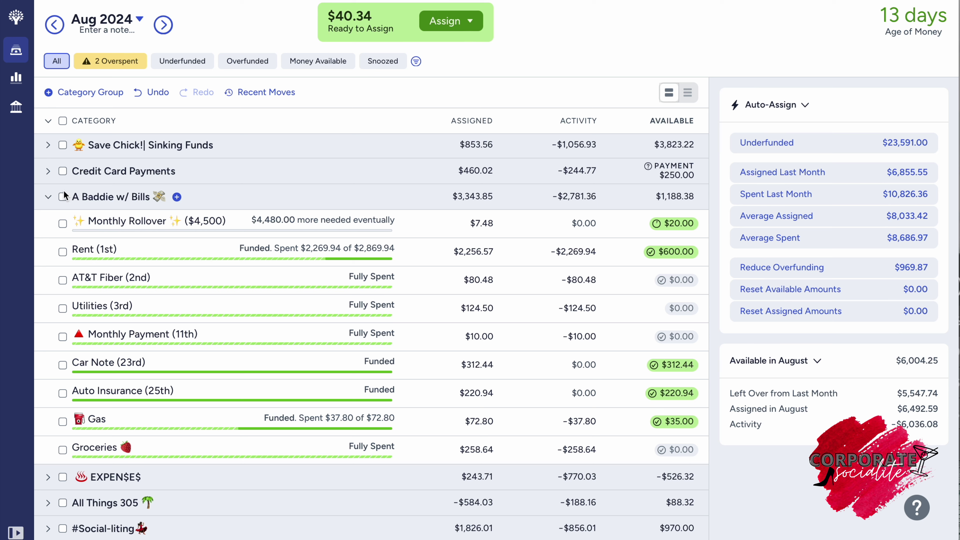
pyautogui.click(48, 197)
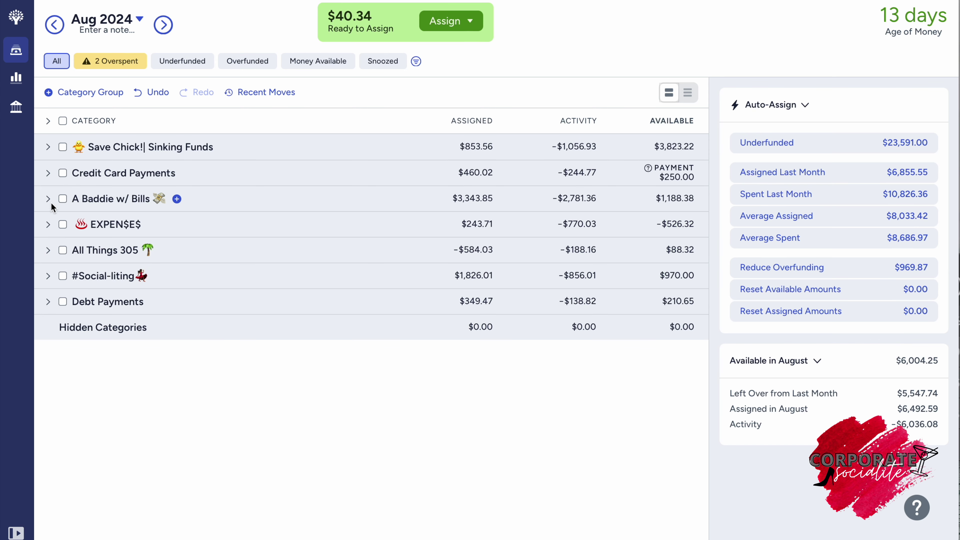
# Review the categories in the #Social-liting, Credit Card Payments and Sinking Funds groups for remaining funding needs.
pyautogui.click(48, 276)
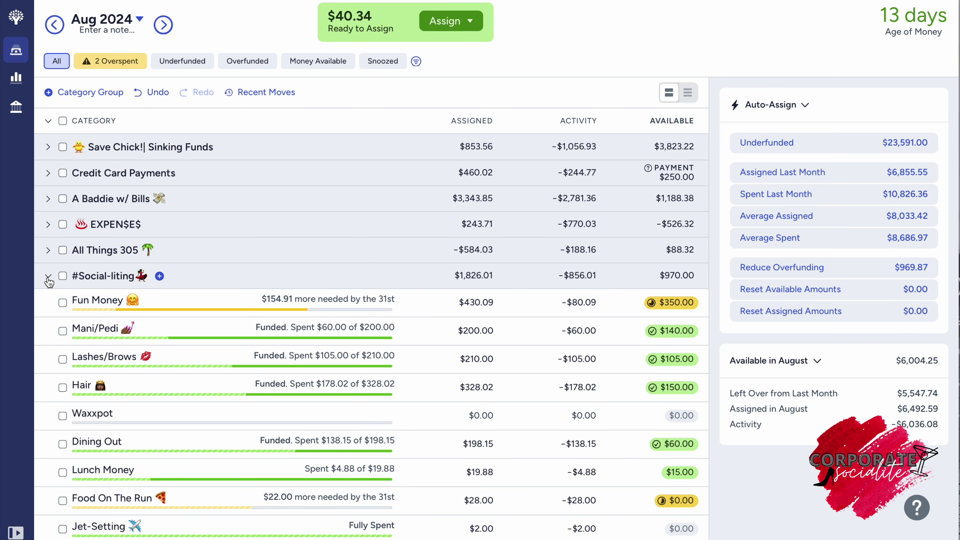
pyautogui.scroll(-3, 175, 329)
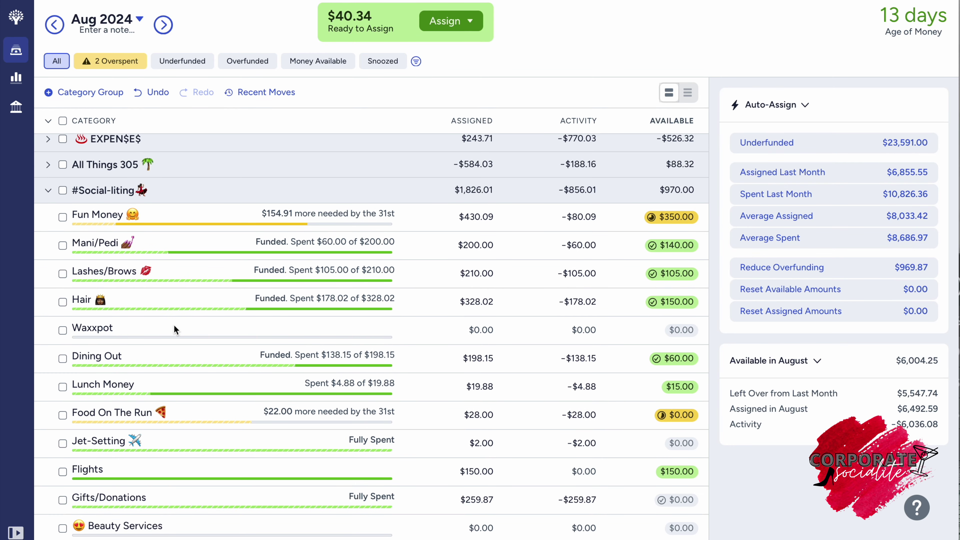
pyautogui.scroll(-2, 173, 324)
pyautogui.scroll(5, 173, 324)
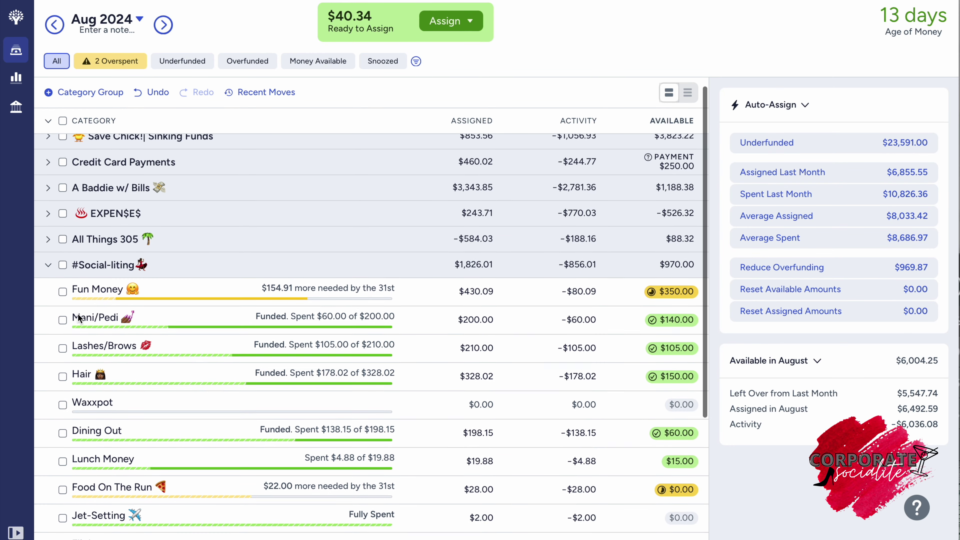
pyautogui.click(47, 267)
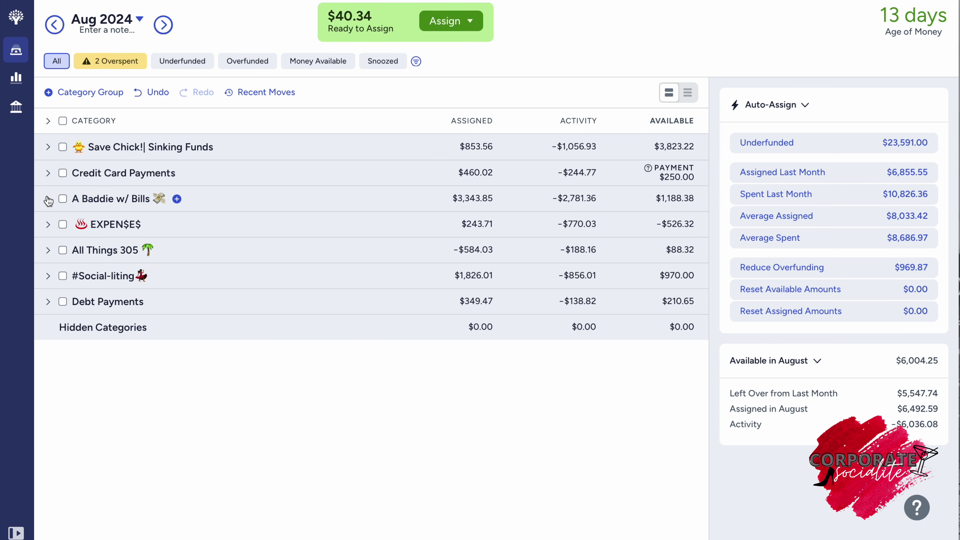
pyautogui.click(48, 173)
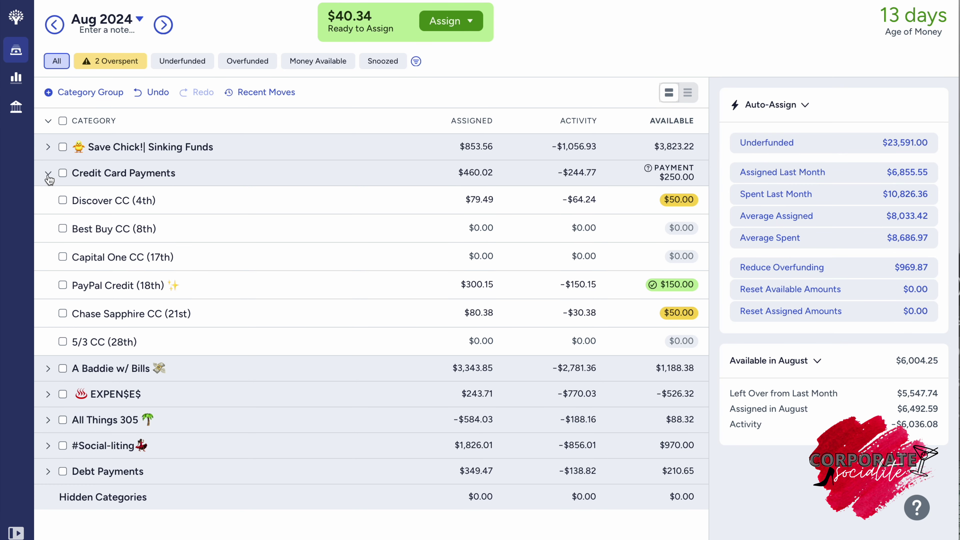
pyautogui.click(48, 174)
pyautogui.click(48, 148)
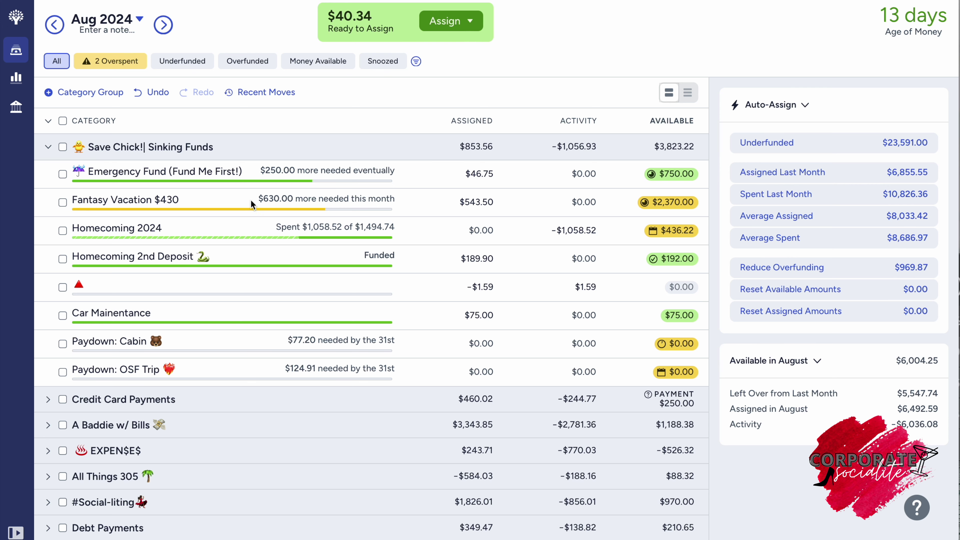
pyautogui.click(48, 147)
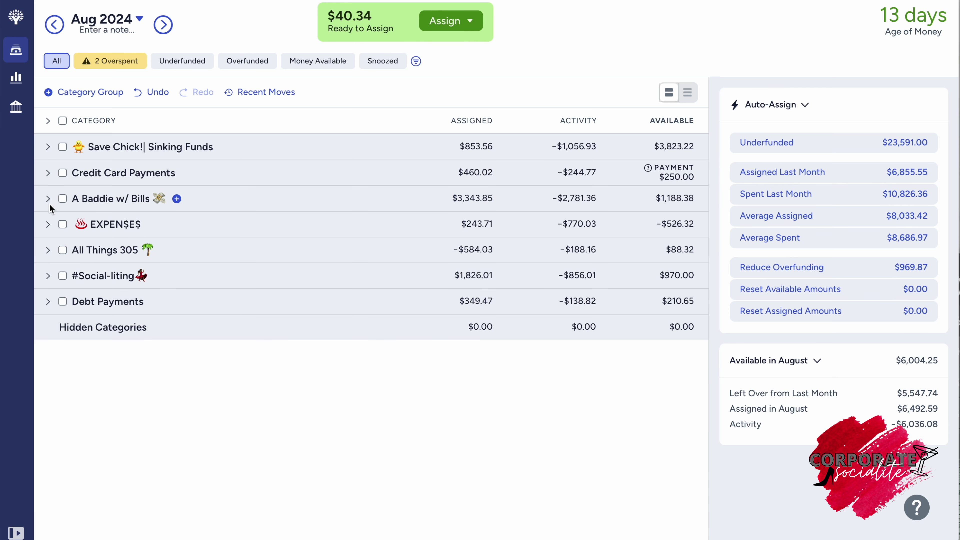
# Add $40.34 to Monthly Rollover's assigned amount in the A Baddie w/ Bills group, collapse the group and clear the selection.
pyautogui.click(48, 198)
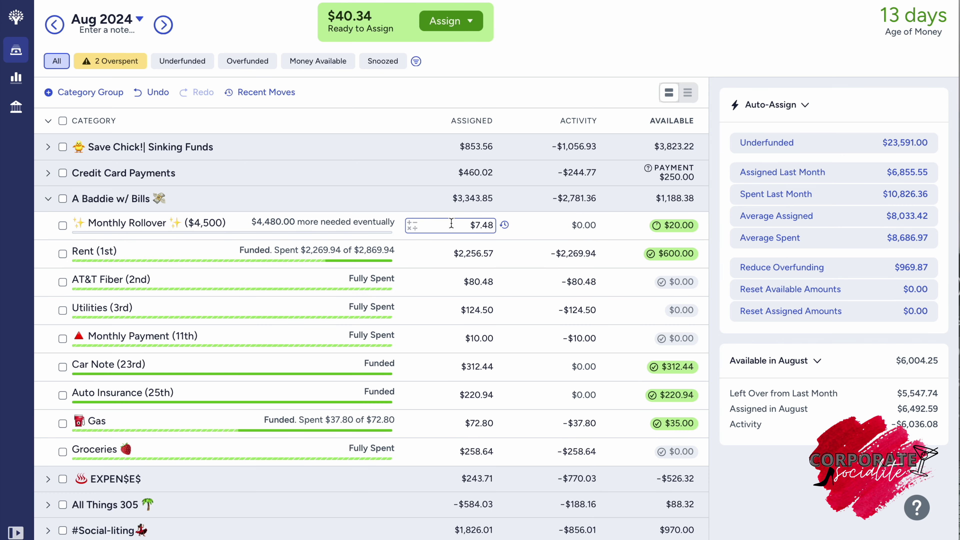
pyautogui.click(466, 225)
pyautogui.press('Right')
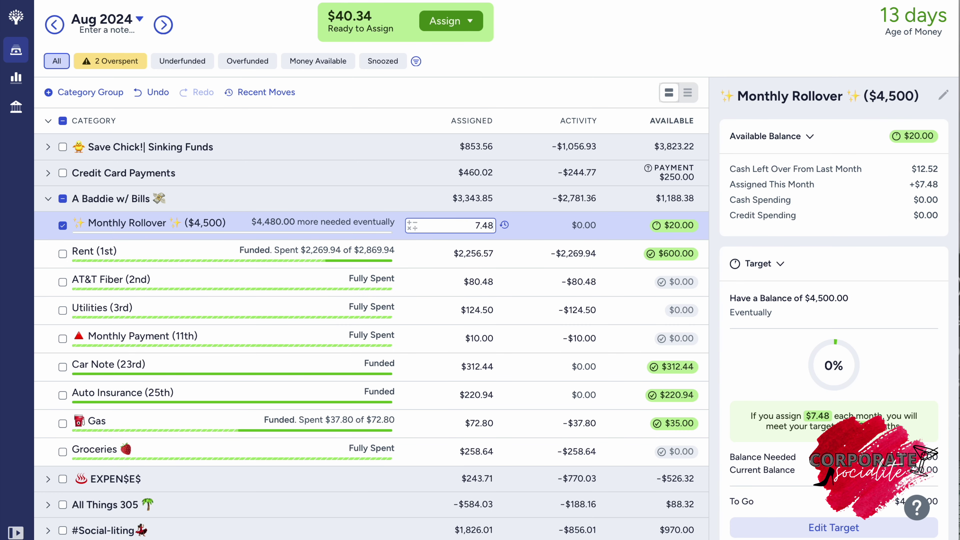
pyautogui.write('+40.34')
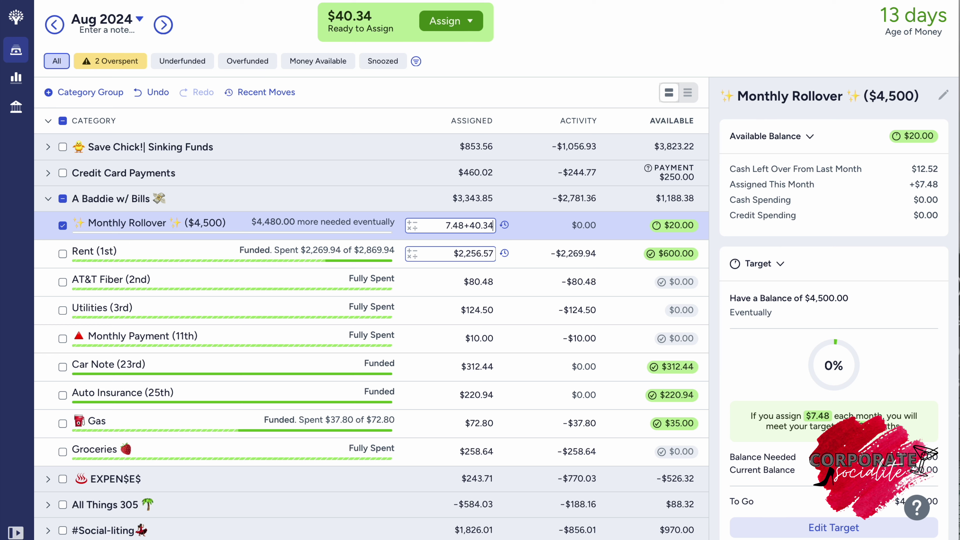
pyautogui.press('Return')
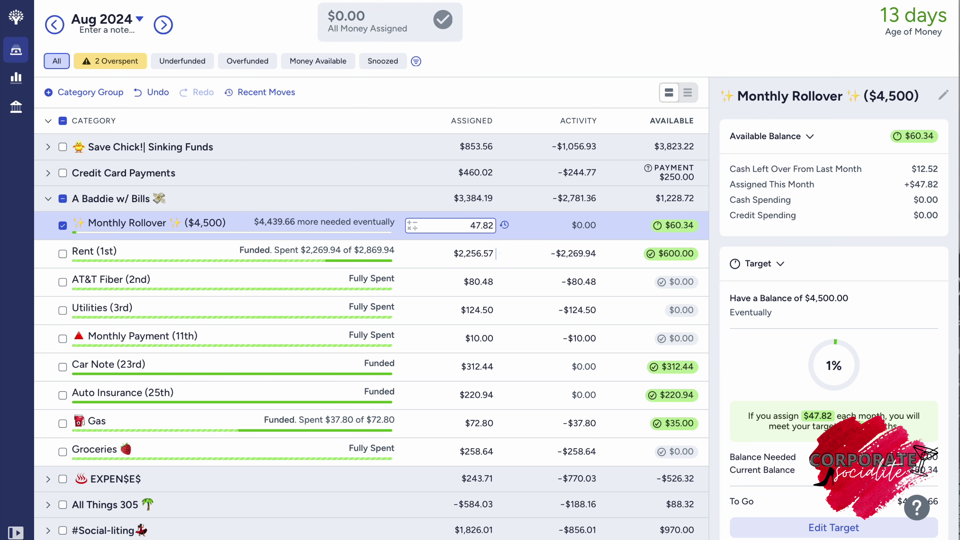
pyautogui.click(48, 198)
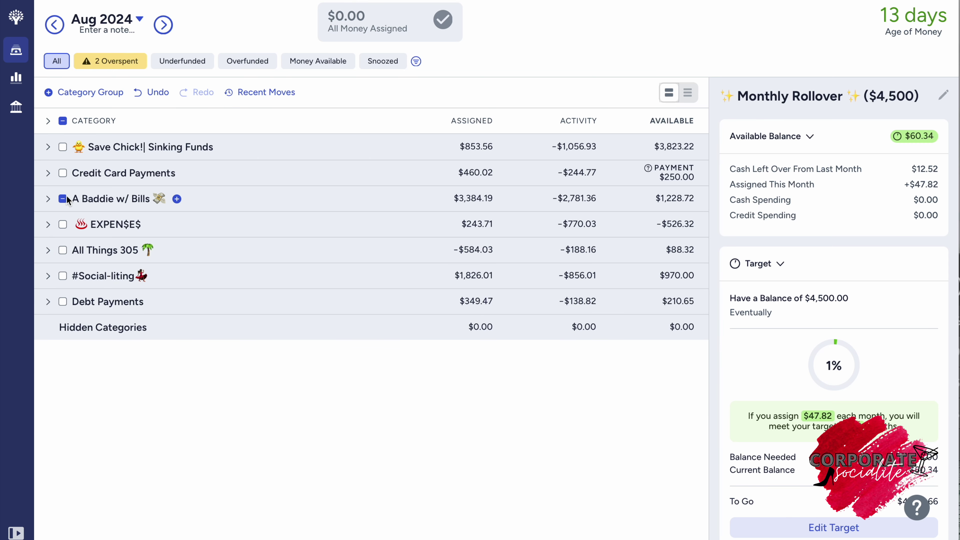
pyautogui.click(66, 196)
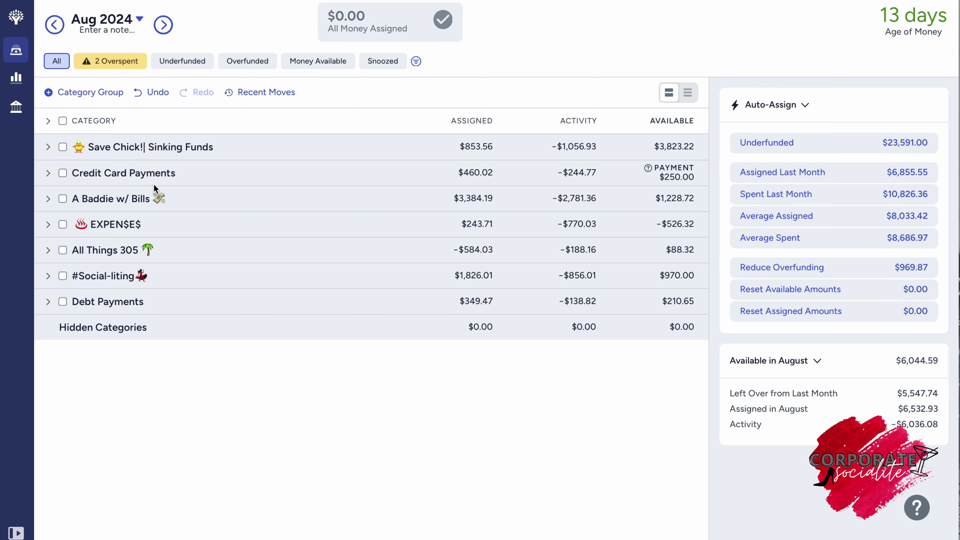
# Inspect PayPal Credit's target and current balance details in the Credit Card Payments group, leaving the category deselected.
pyautogui.click(48, 174)
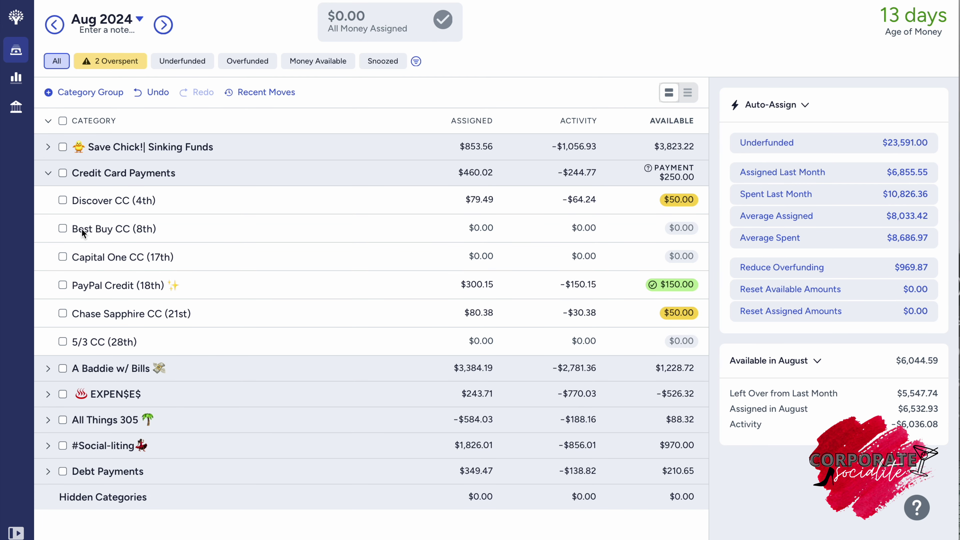
pyautogui.click(210, 292)
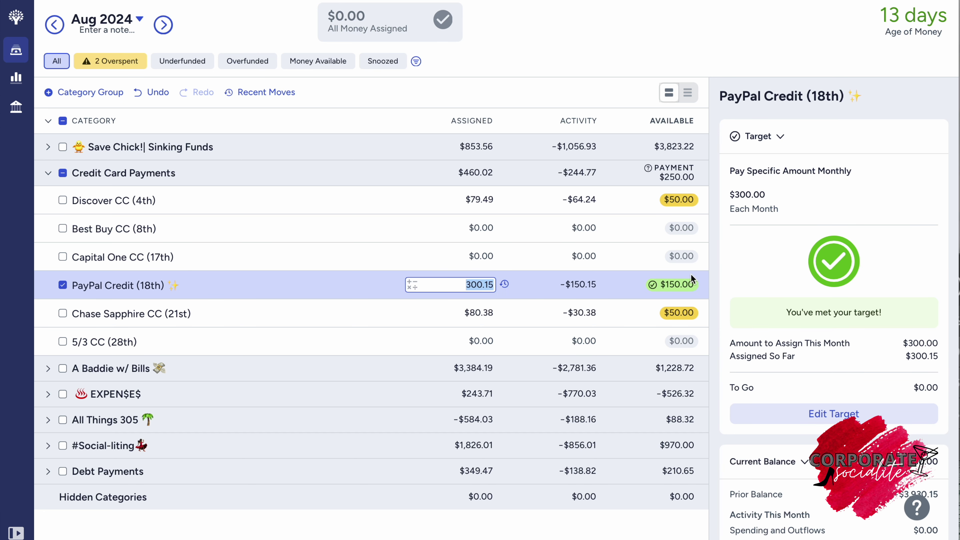
pyautogui.scroll(-1, 797, 254)
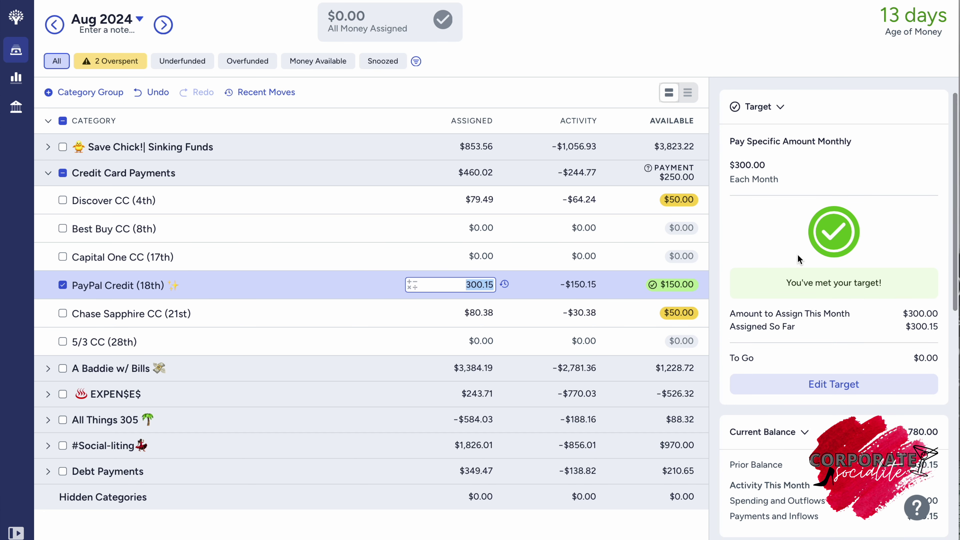
pyautogui.click(65, 286)
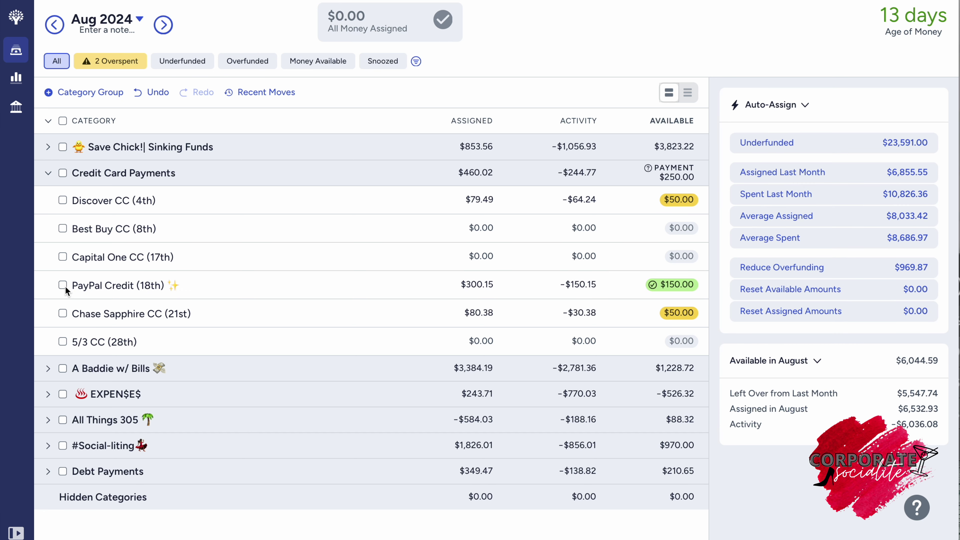